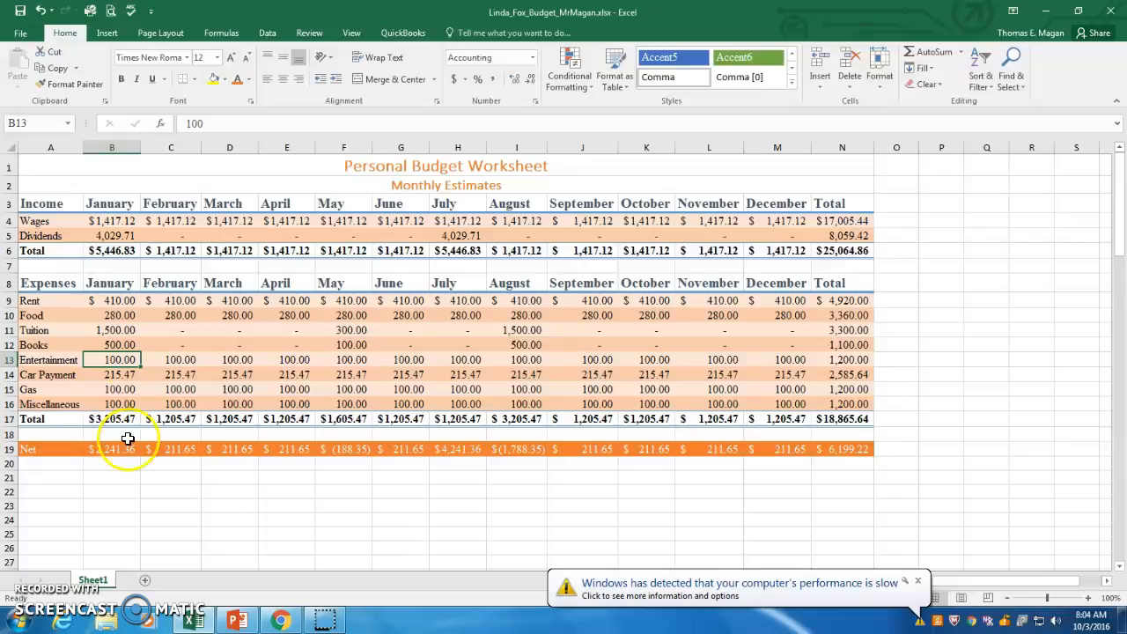
- Select the expense labels A9:A16 together with their totals N9:N16 and insert a 3-D pie chart
left_click(30, 305)
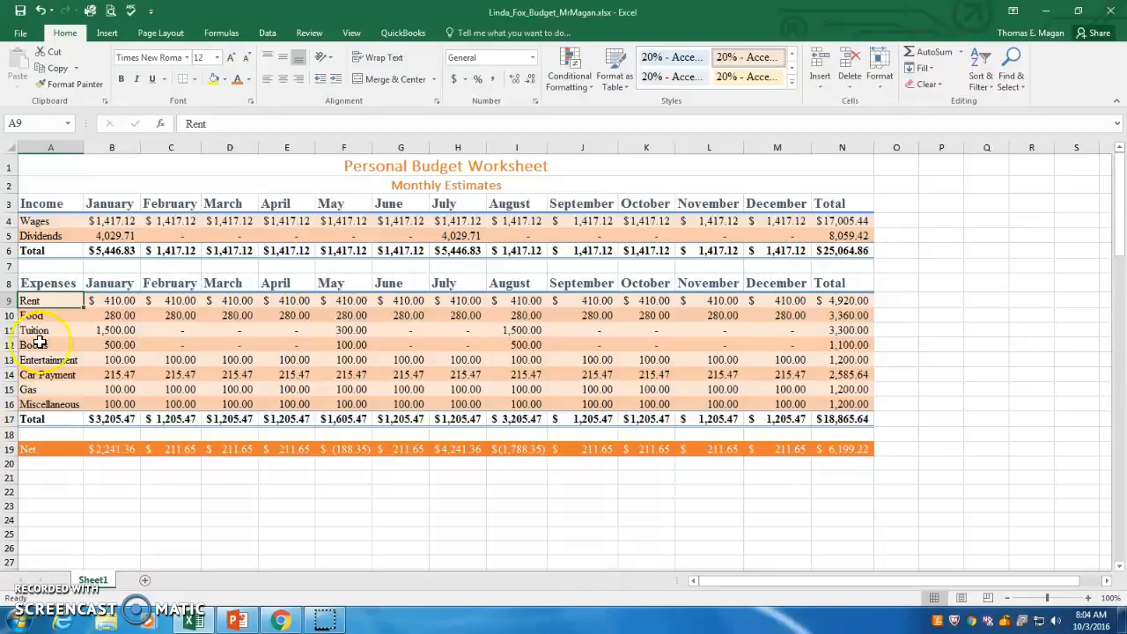
left_click(43, 301)
left_click_drag(43, 301, 42, 399)
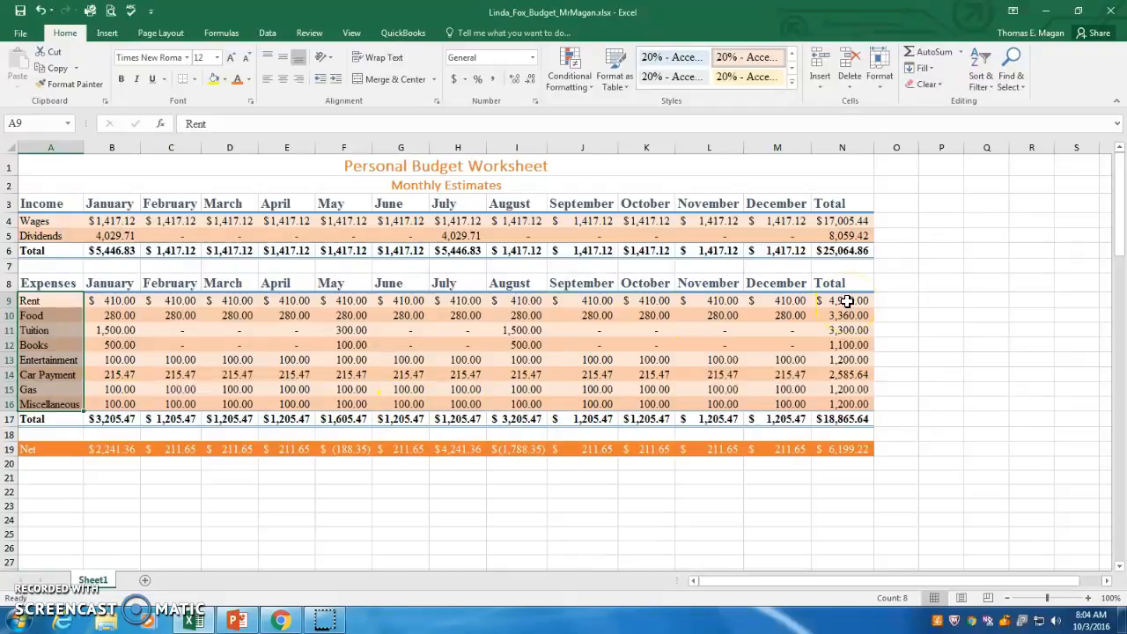
left_click_drag(845, 300, 847, 405)
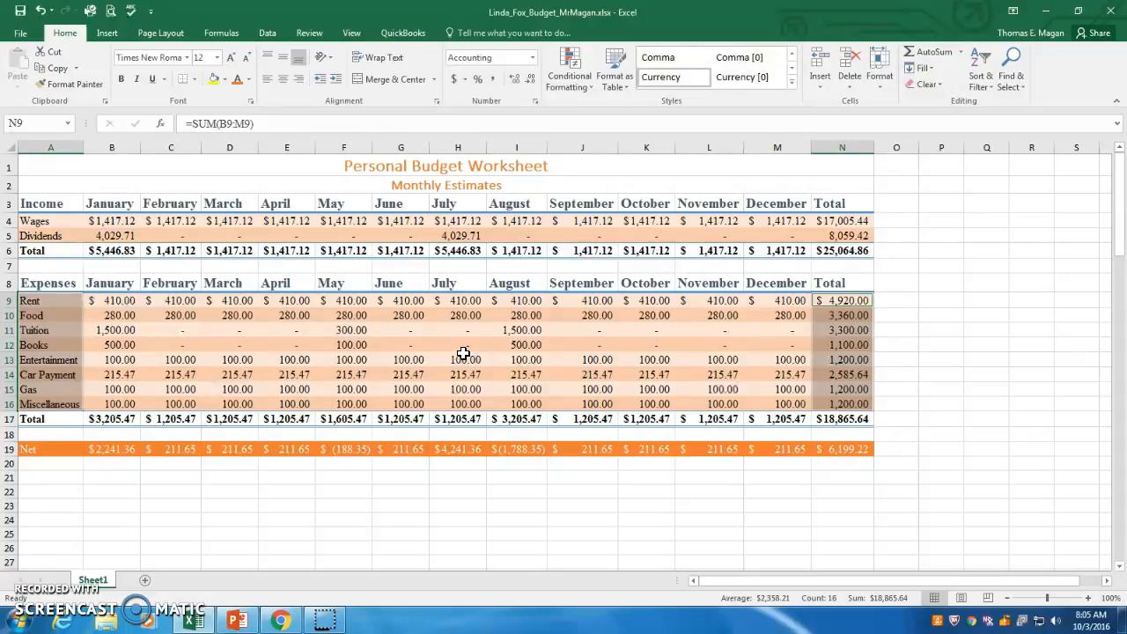
left_click(108, 33)
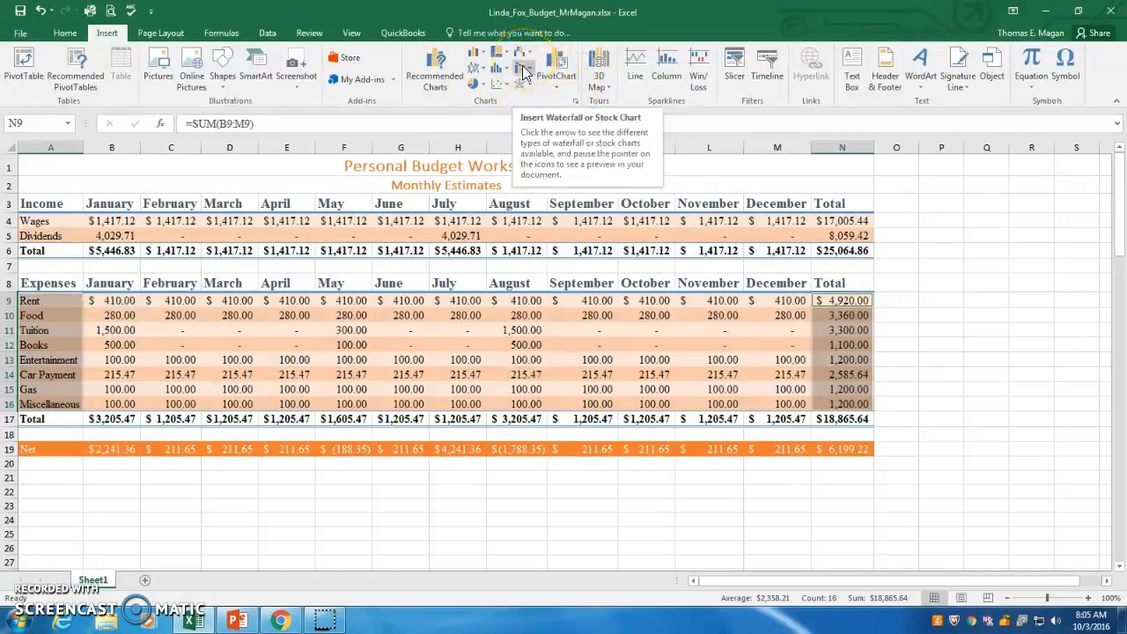
left_click(483, 88)
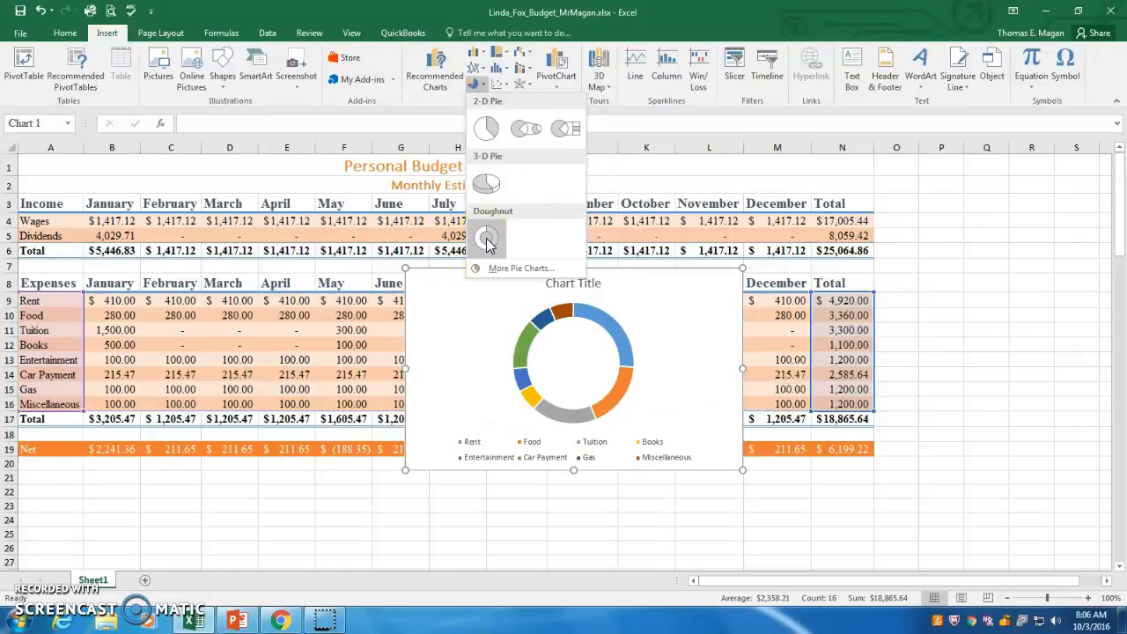
left_click(487, 185)
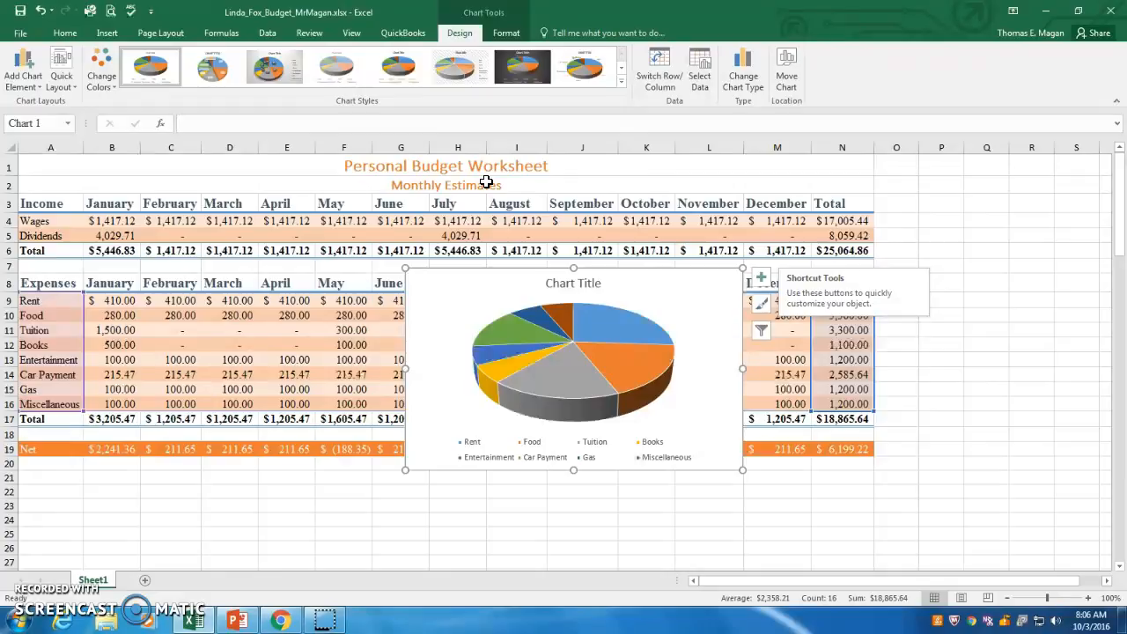
- Replace the chart title with Monthly Expenses
left_click(569, 283)
left_click(570, 282)
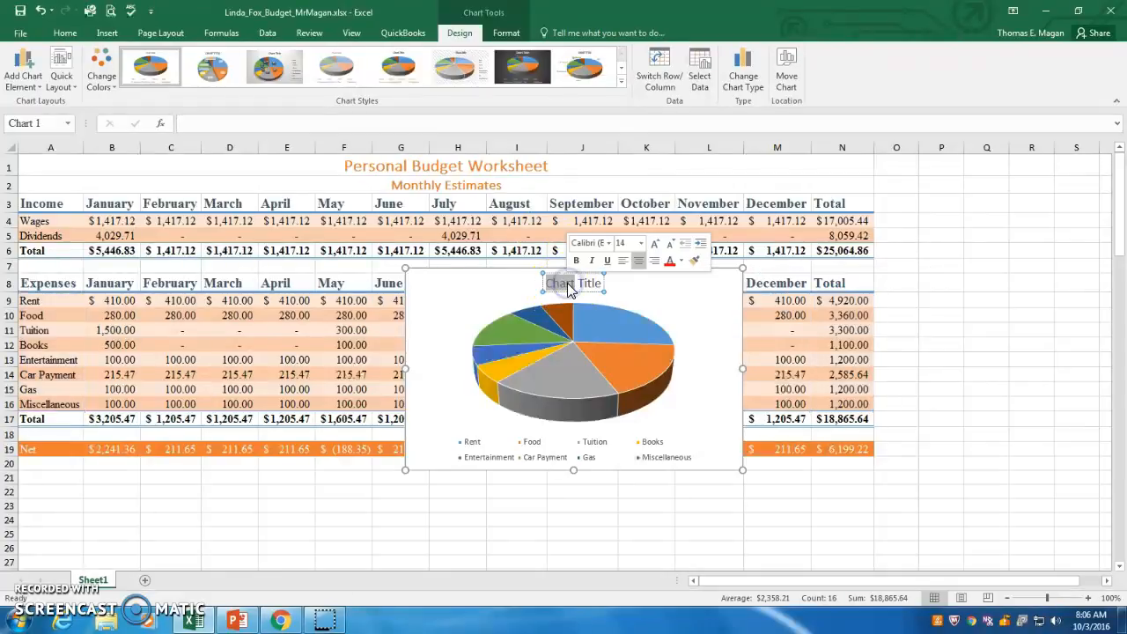
triple_click(574, 283)
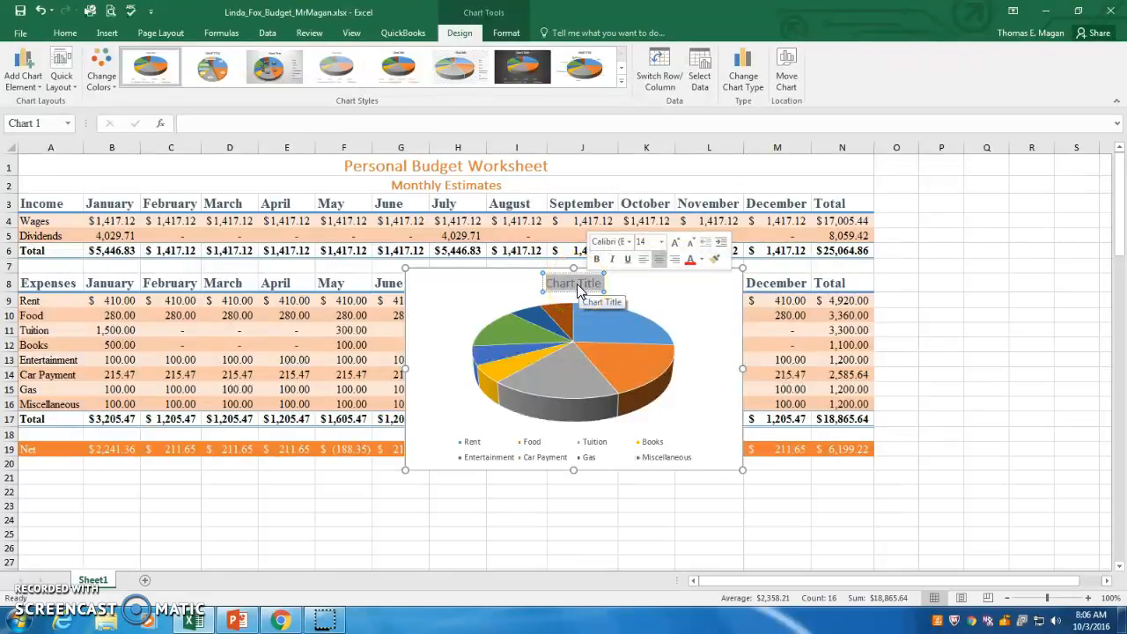
type("Mon")
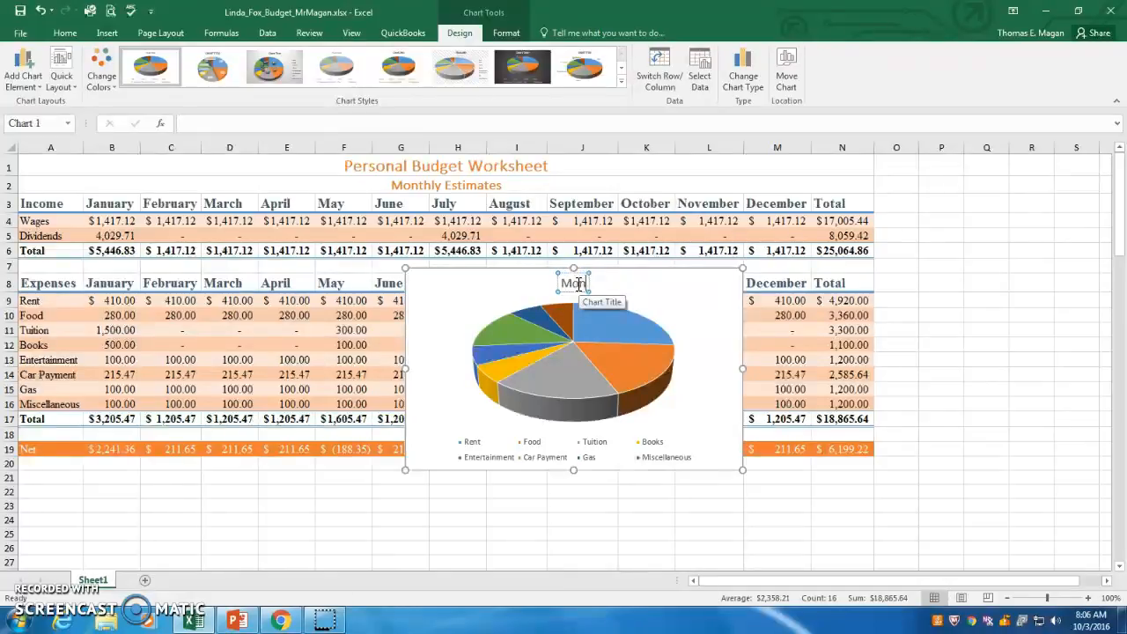
type("thly Ex")
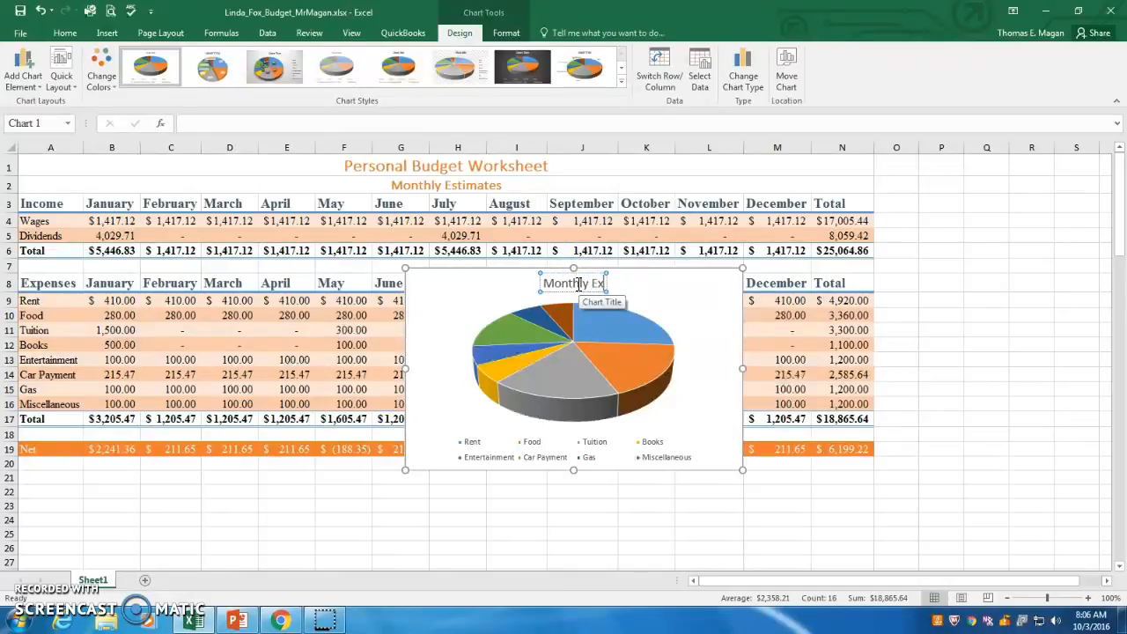
type("penses")
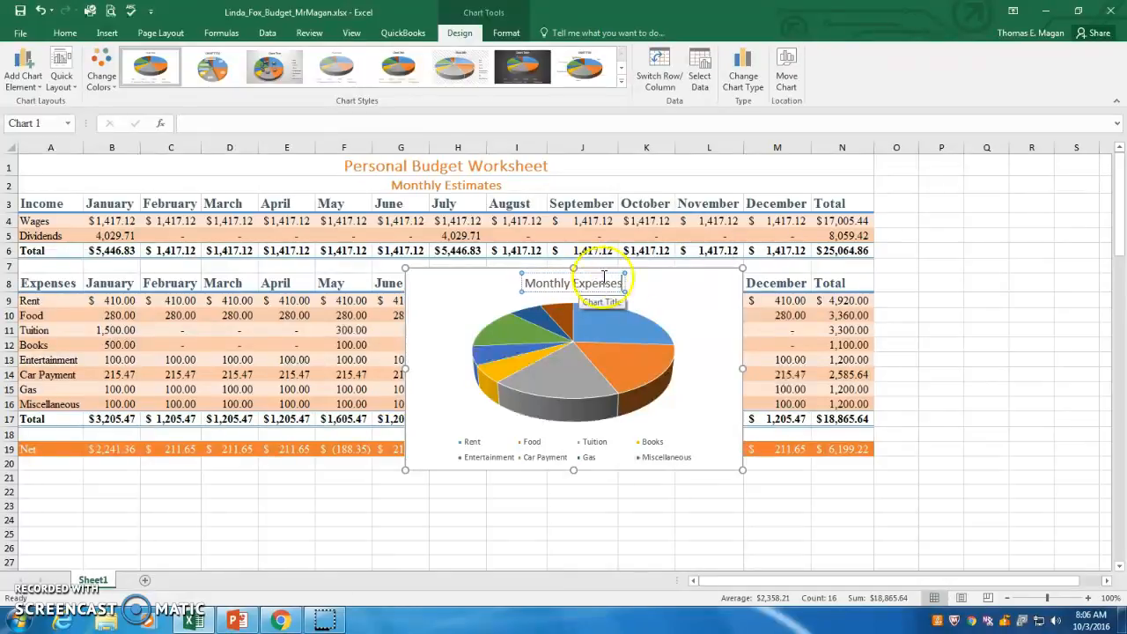
left_click(691, 298)
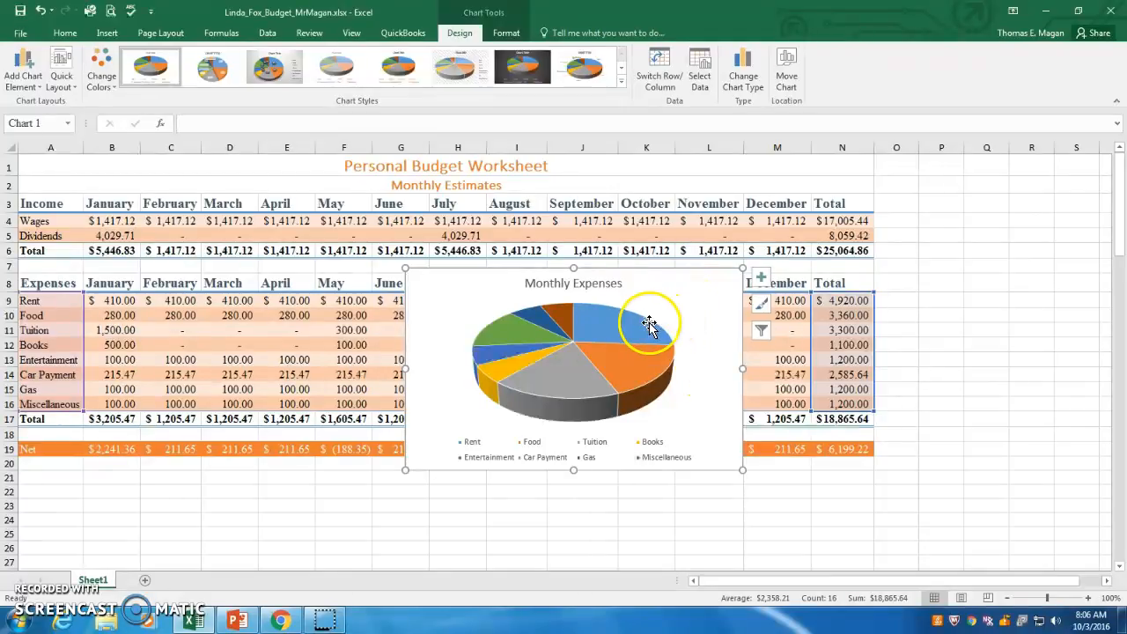
mouse_move(612, 308)
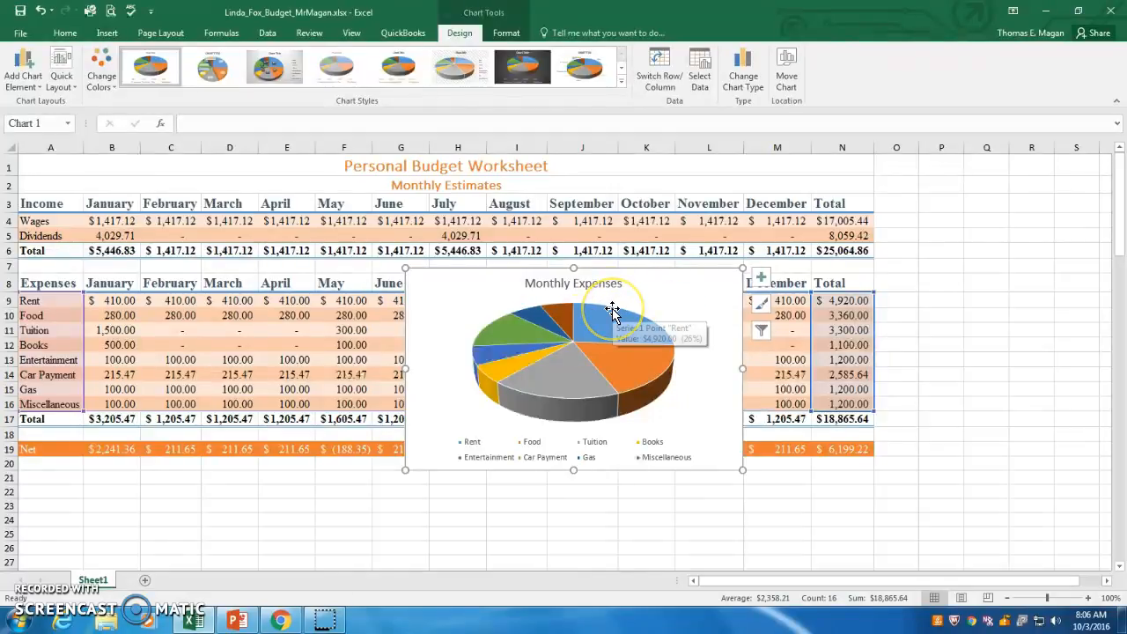
left_click(226, 240)
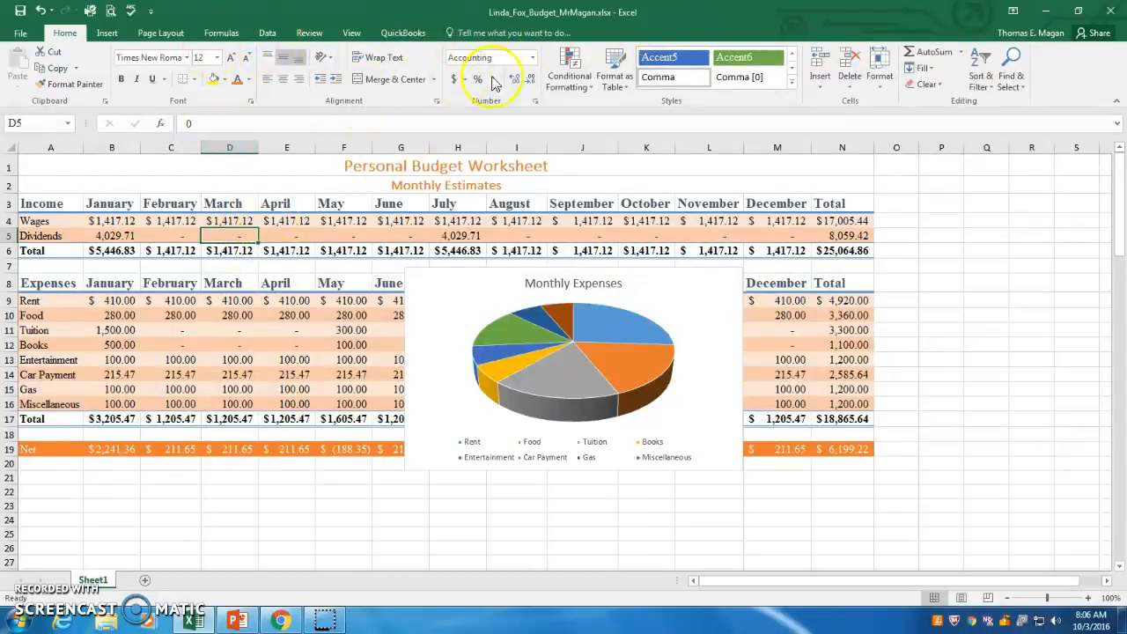
left_click(455, 296)
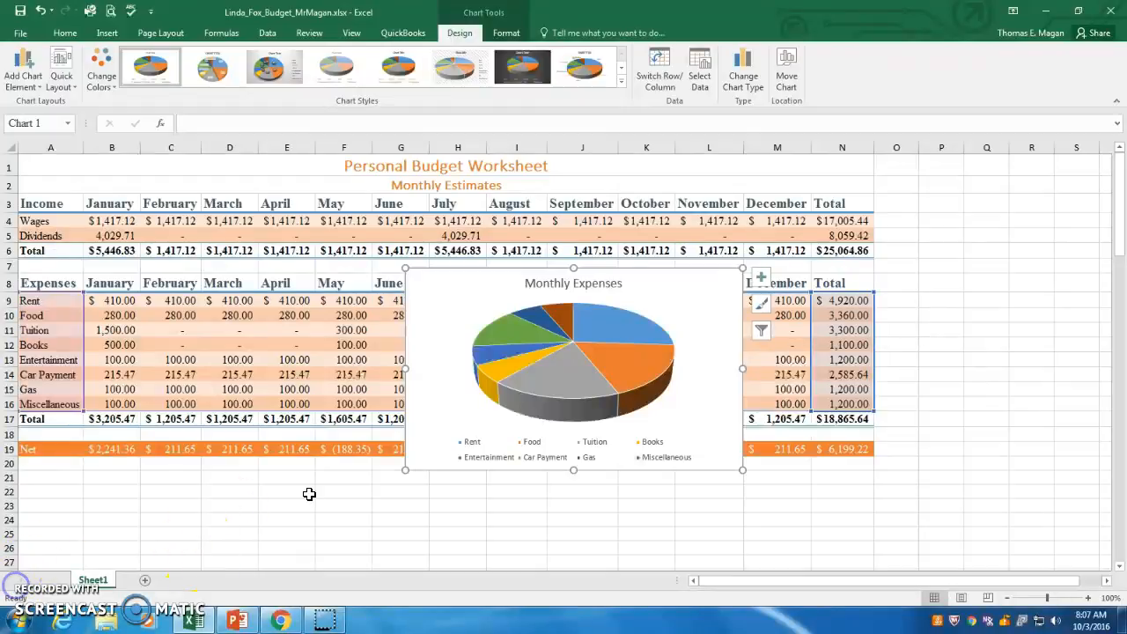
- Open the chart style options and apply a 3-D pie style with a bold title
left_click(762, 313)
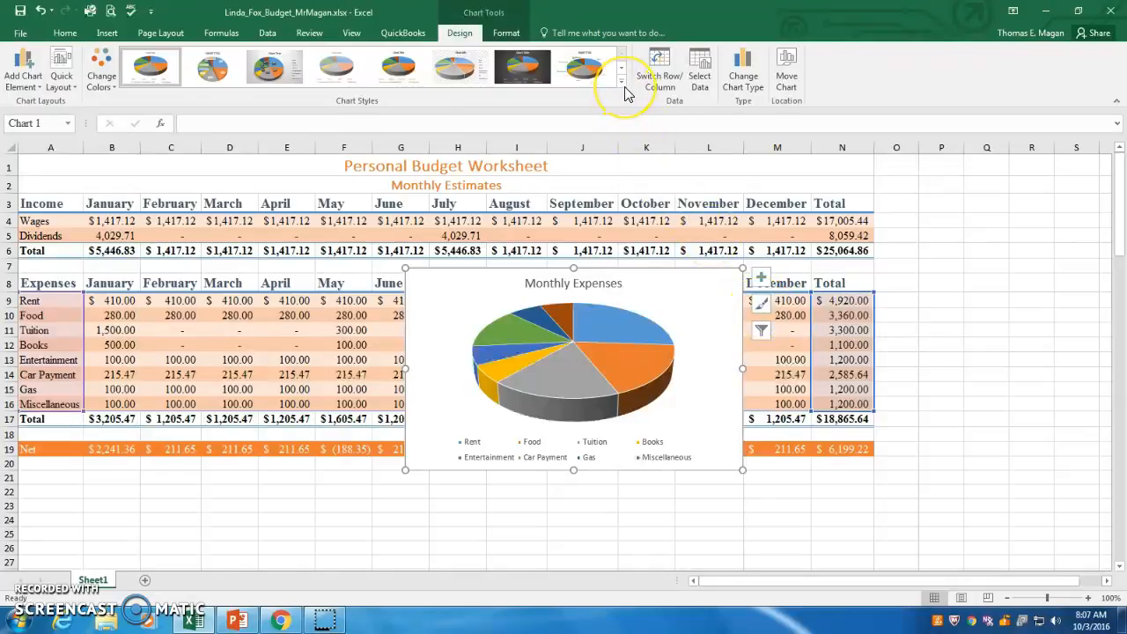
left_click(761, 305)
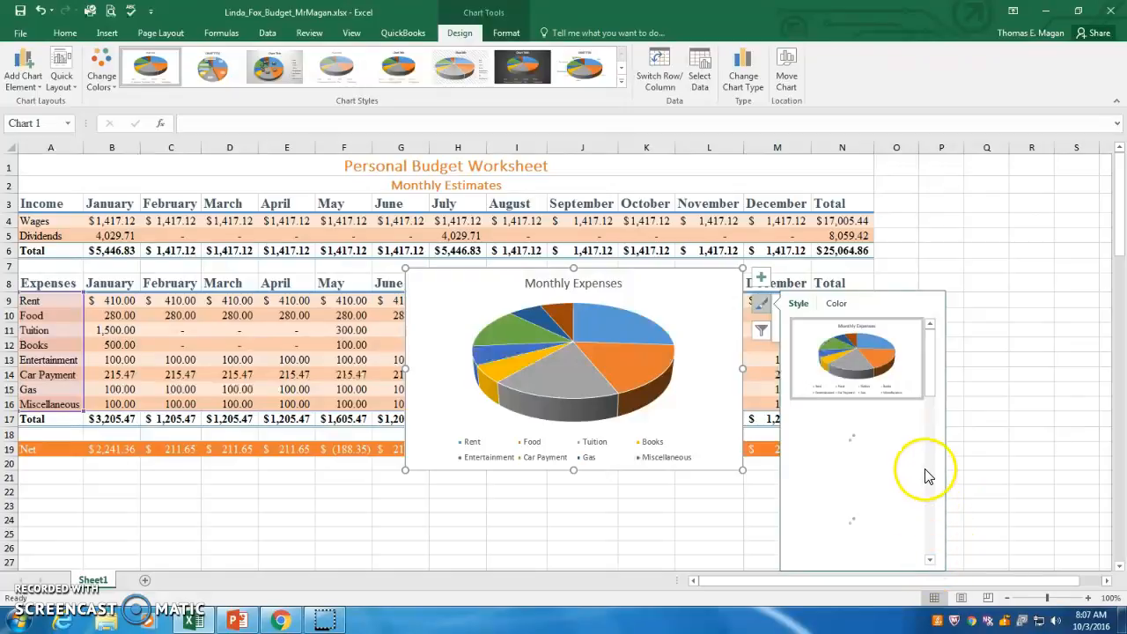
left_click(929, 496)
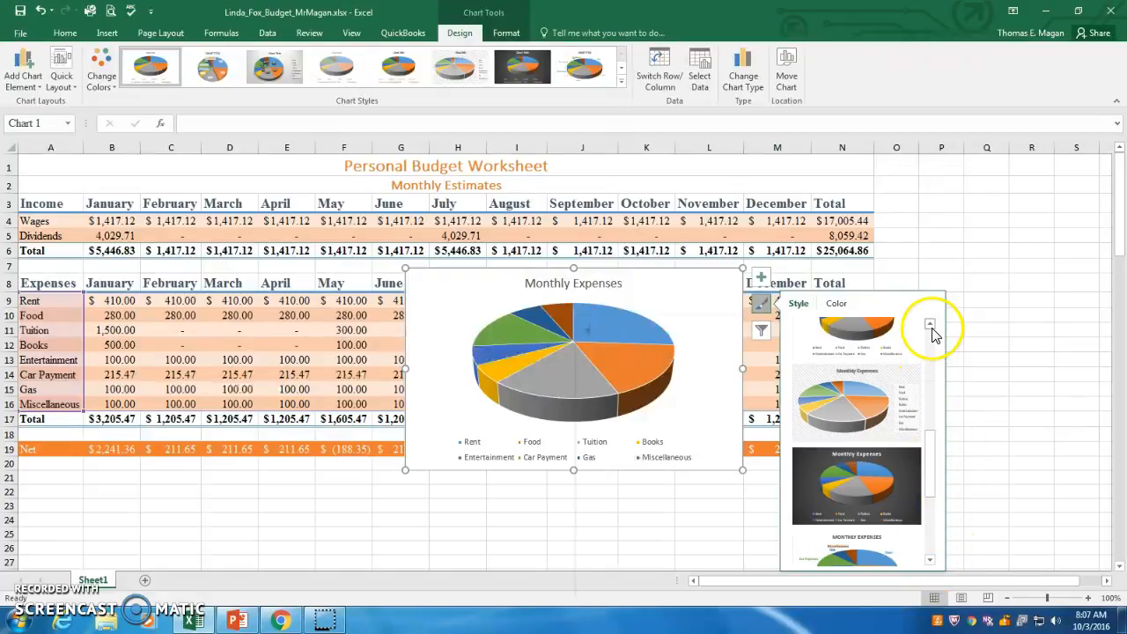
left_click(931, 328)
left_click(931, 328)
left_click(931, 328)
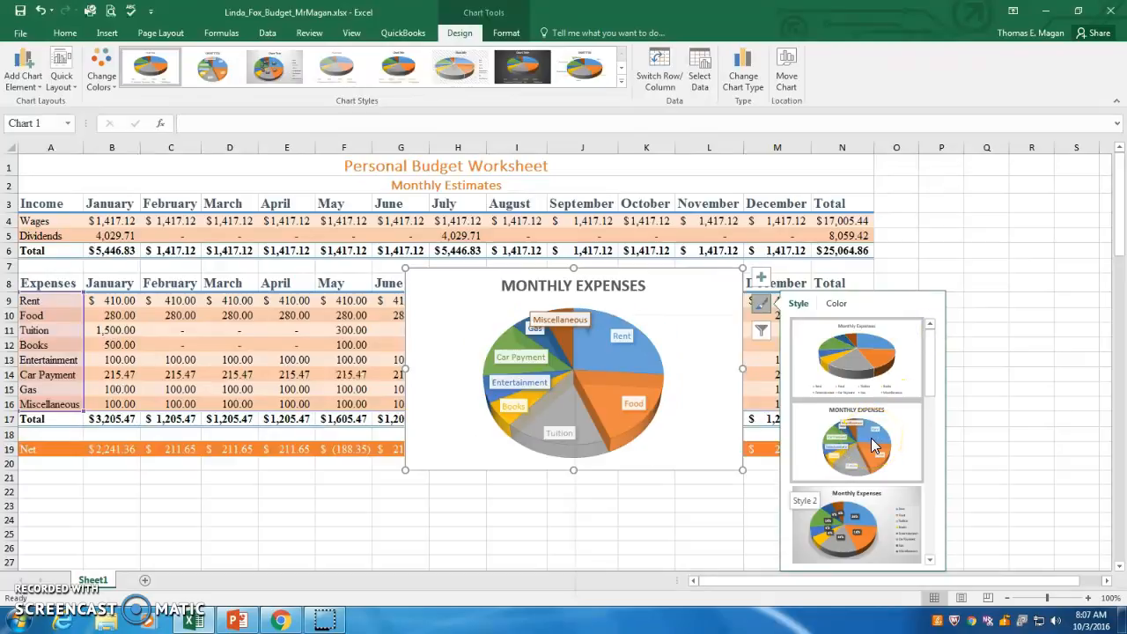
scroll(872, 445, "down", 3)
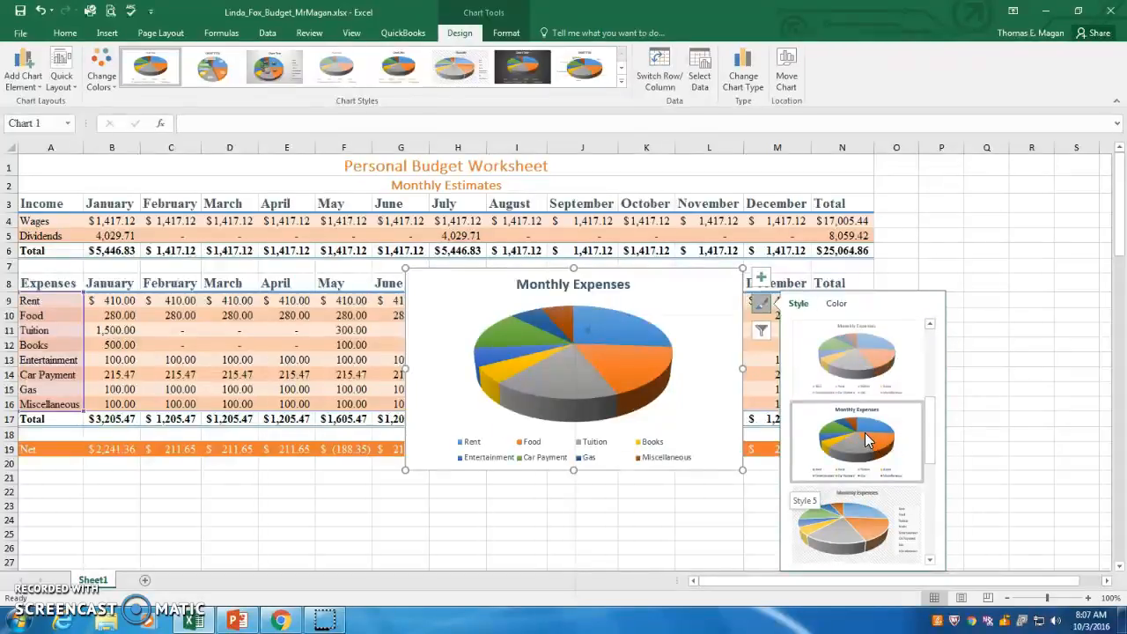
left_click(852, 374)
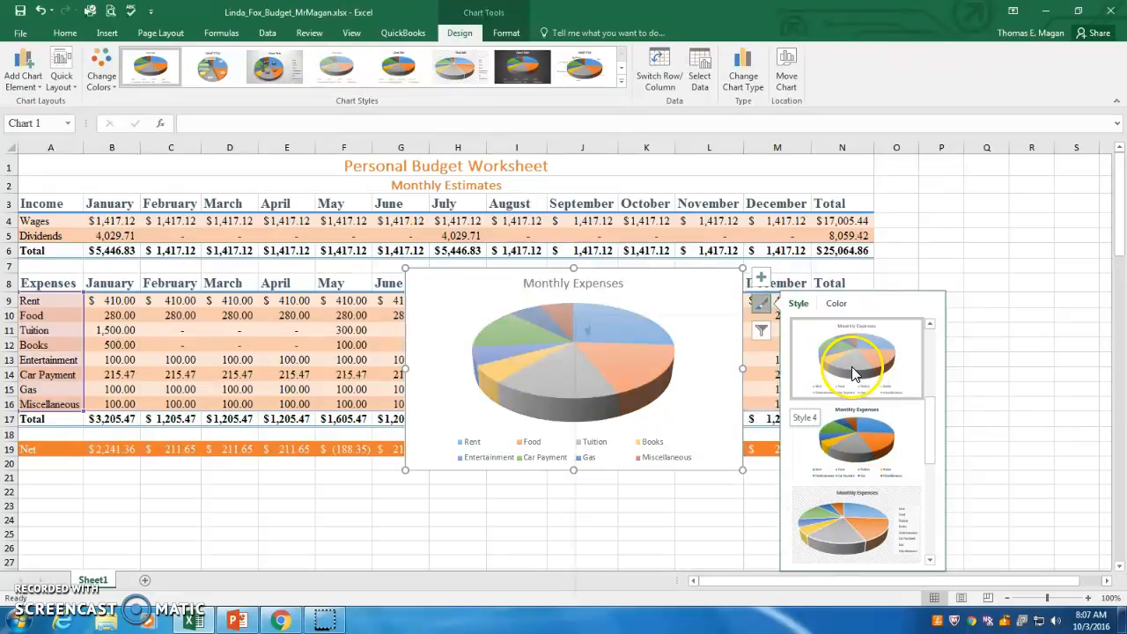
left_click(863, 451)
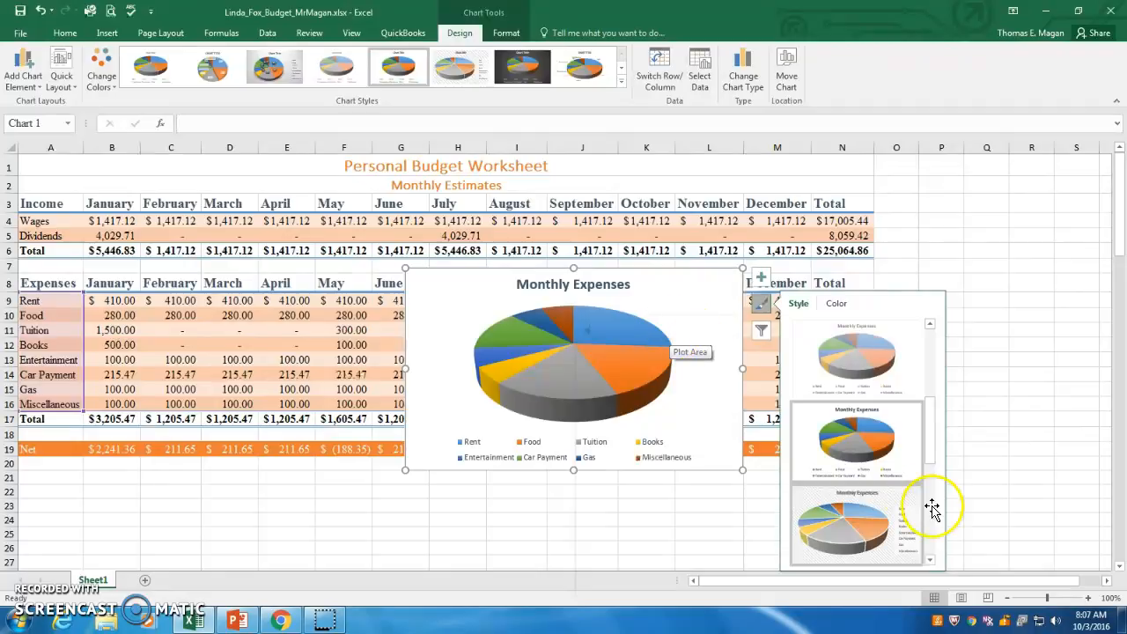
- Preview further chart styles, return to the bold-title style and close the style options
left_click_drag(932, 441, 949, 502)
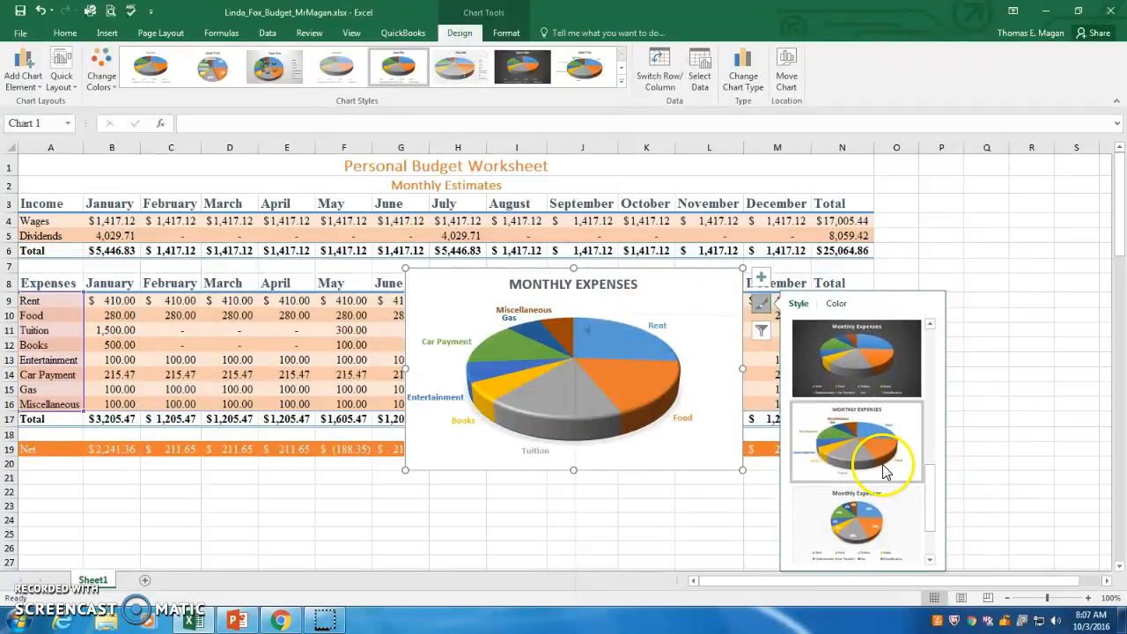
left_click(875, 525)
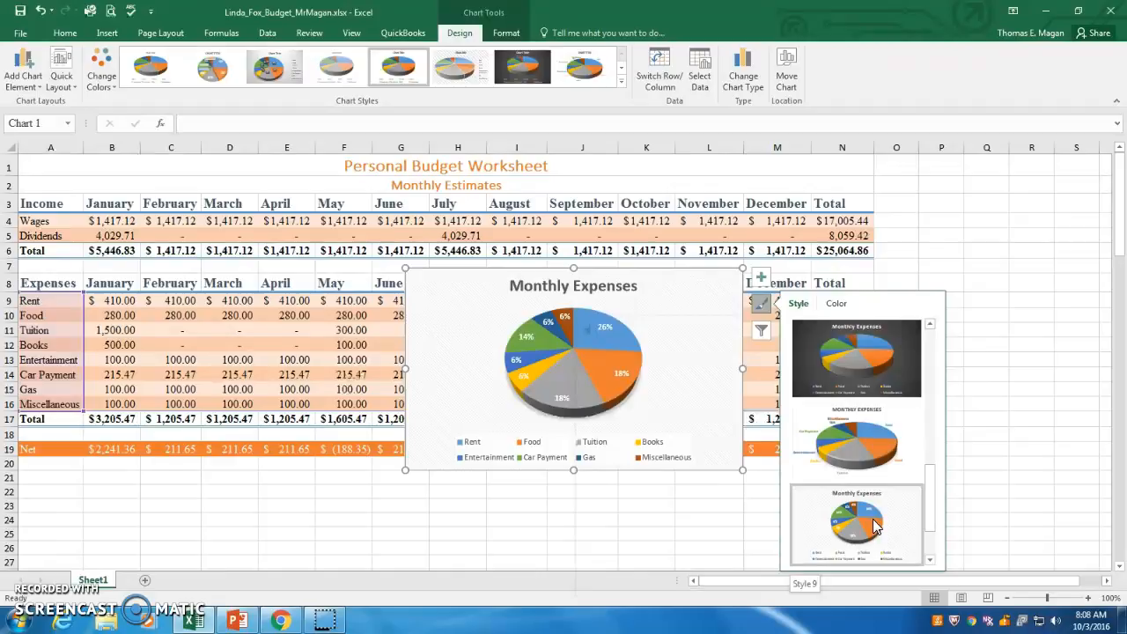
scroll(876, 525, "down", 1)
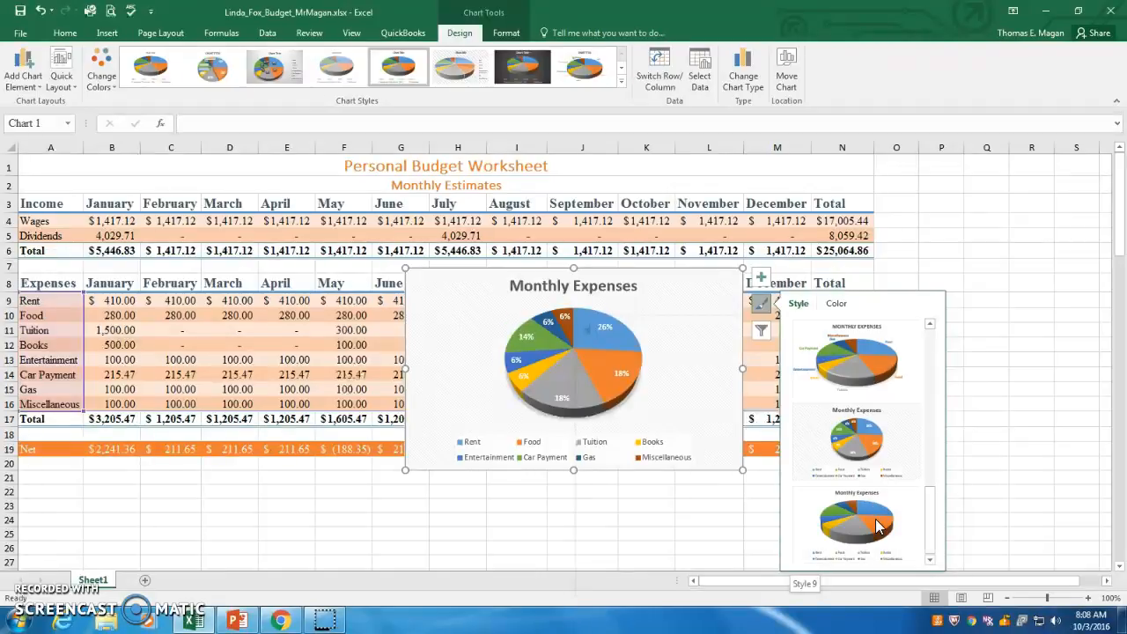
left_click(851, 527)
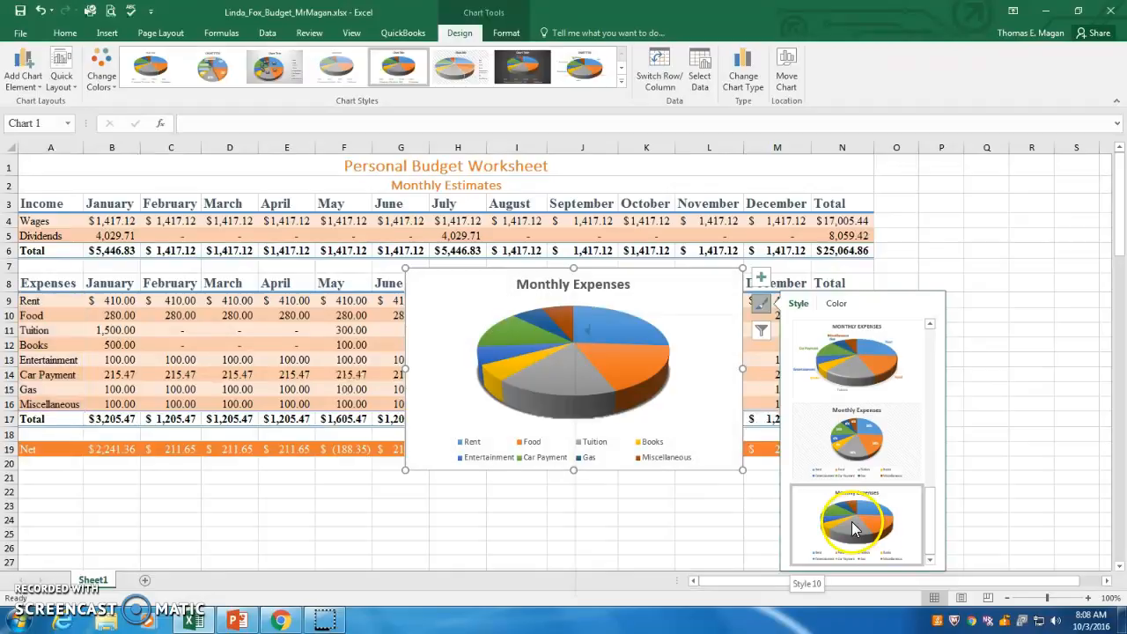
left_click(850, 453)
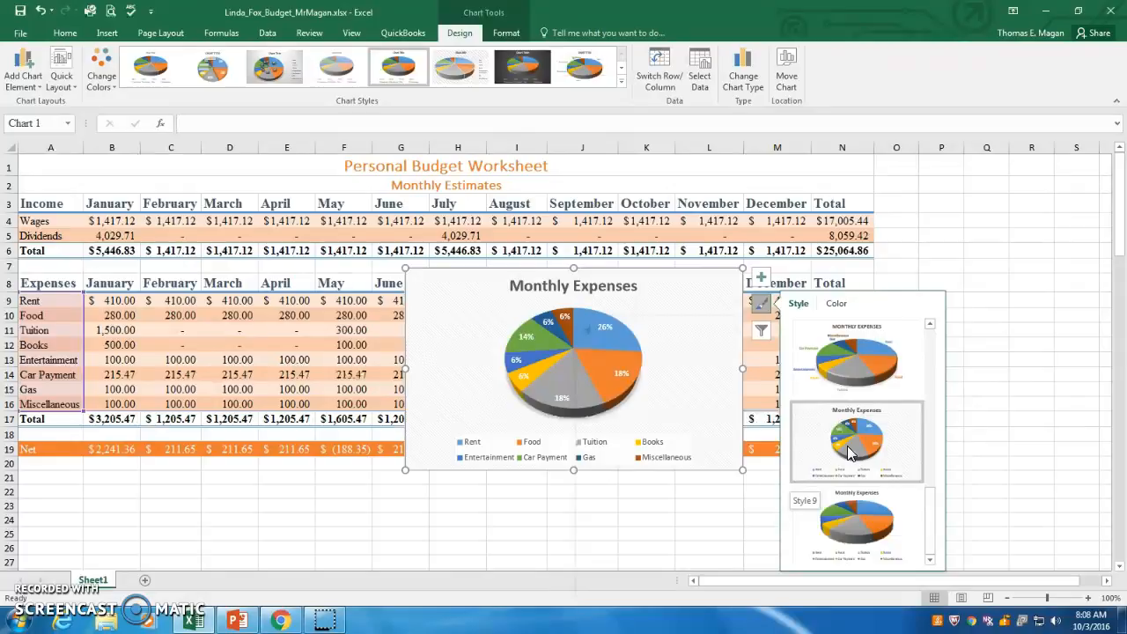
left_click(931, 324)
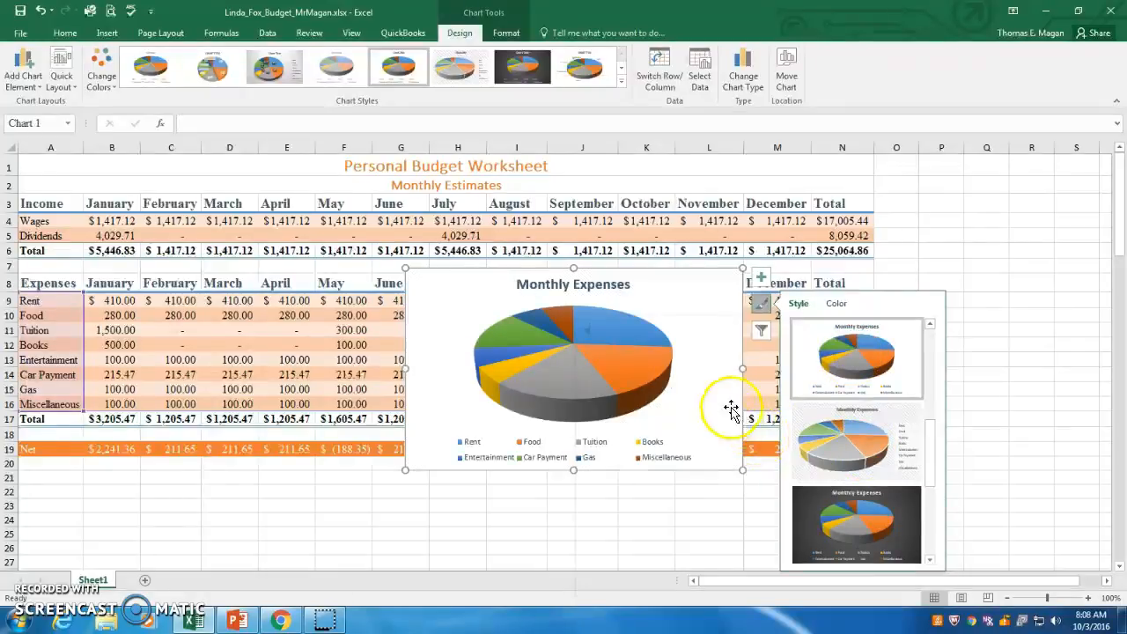
left_click(717, 345)
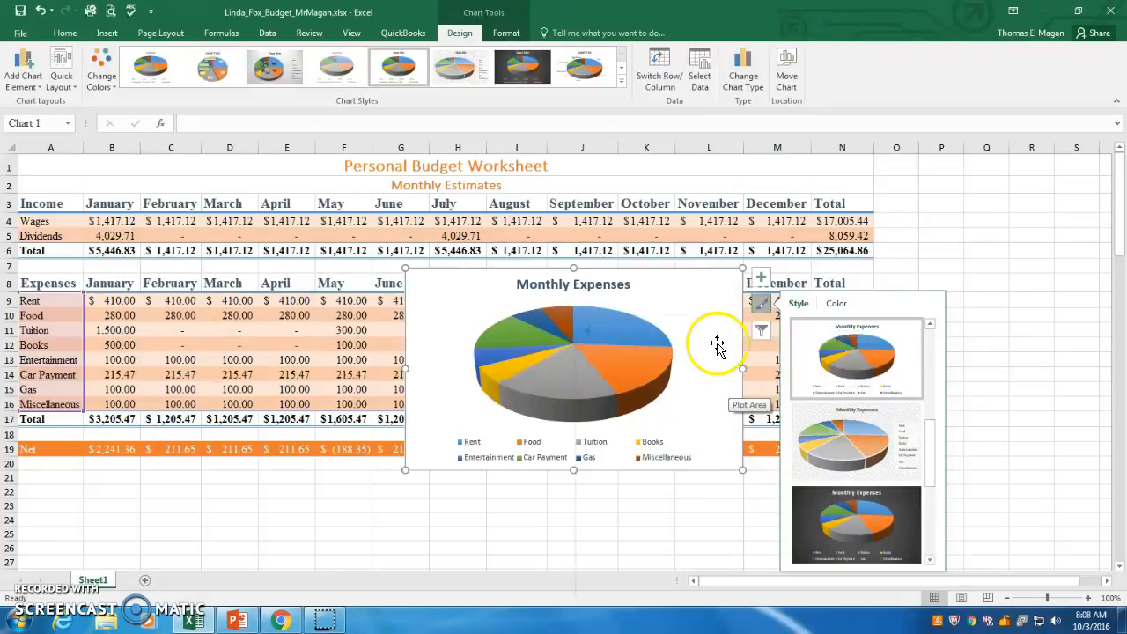
left_click(735, 282)
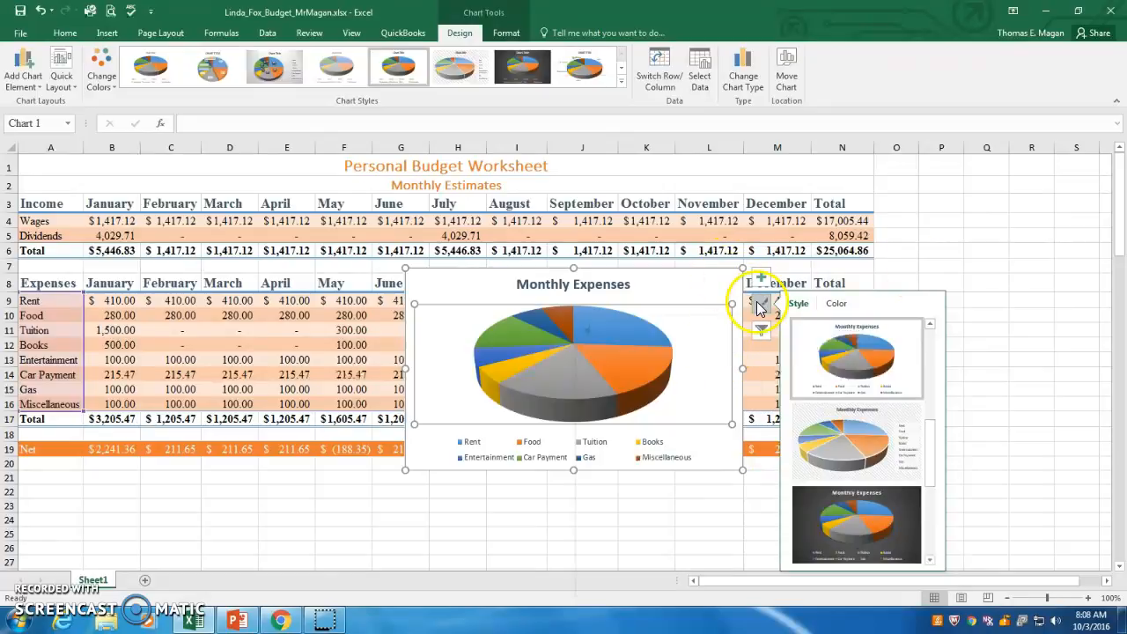
left_click(759, 303)
left_click(722, 291)
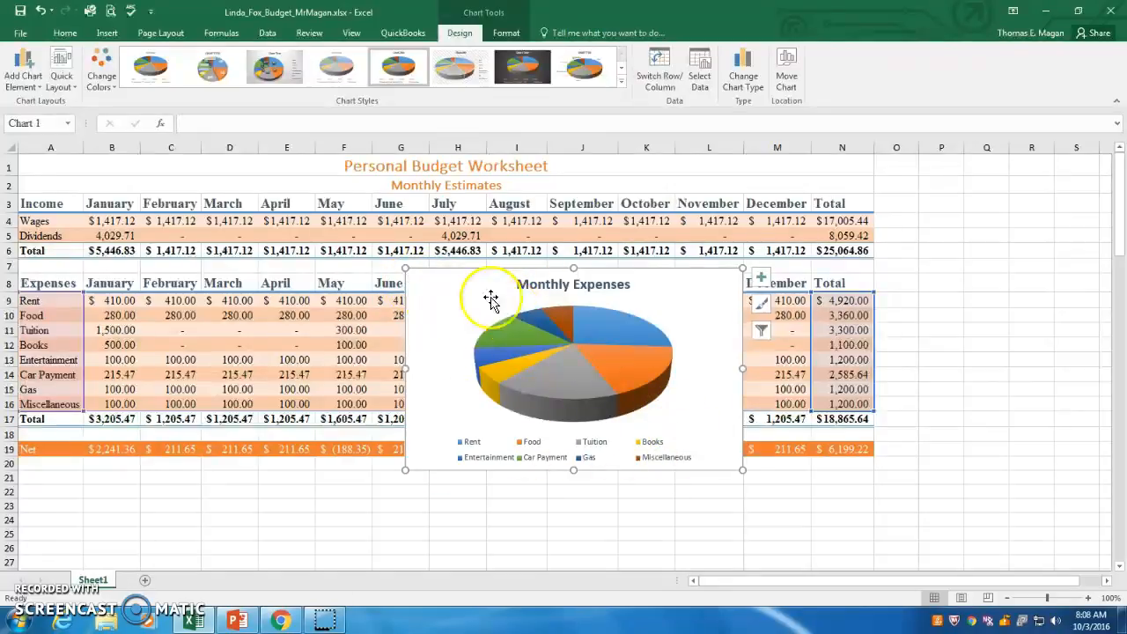
- Try enlarging the plot area inside the chart, then undo it
left_click_drag(499, 322, 467, 304)
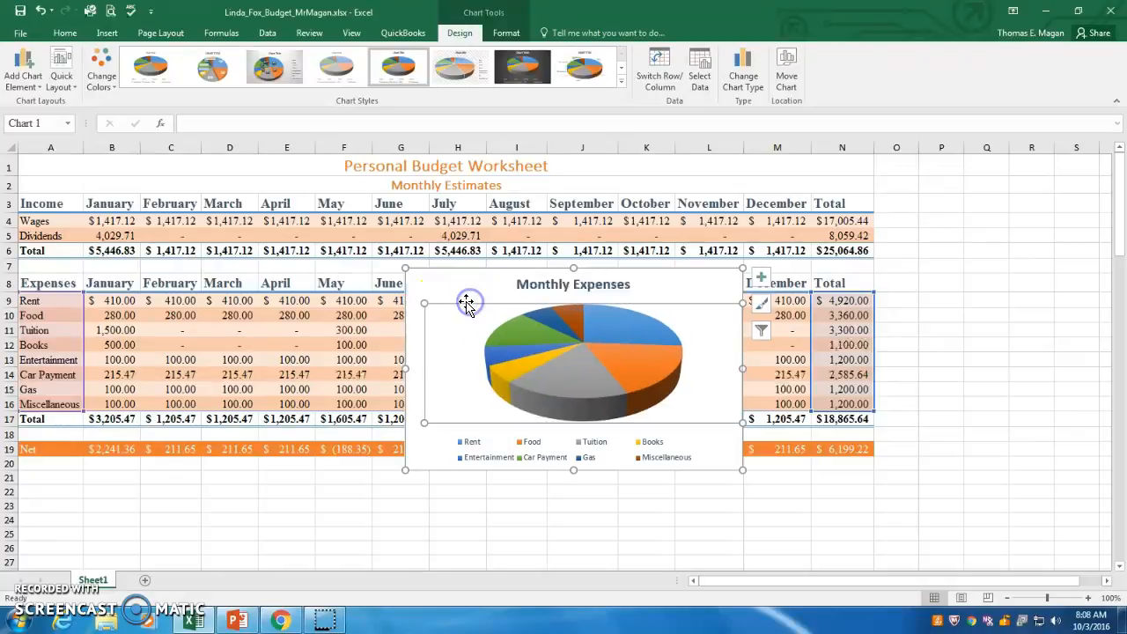
left_click(40, 12)
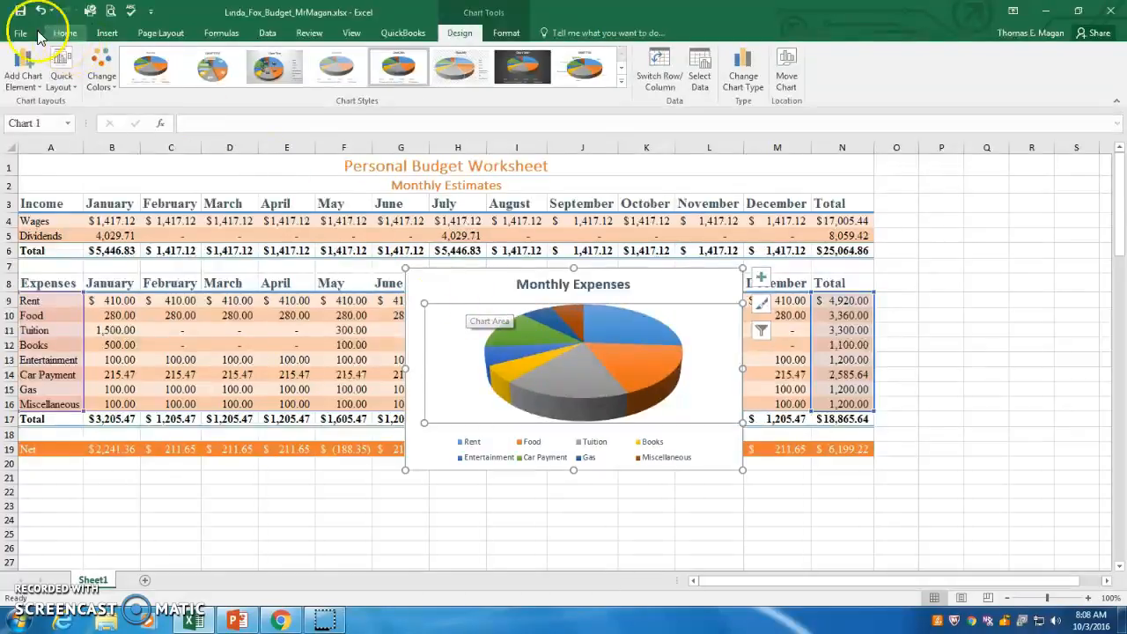
- Move the pie chart slightly up and to the left on the sheet
left_click(435, 292)
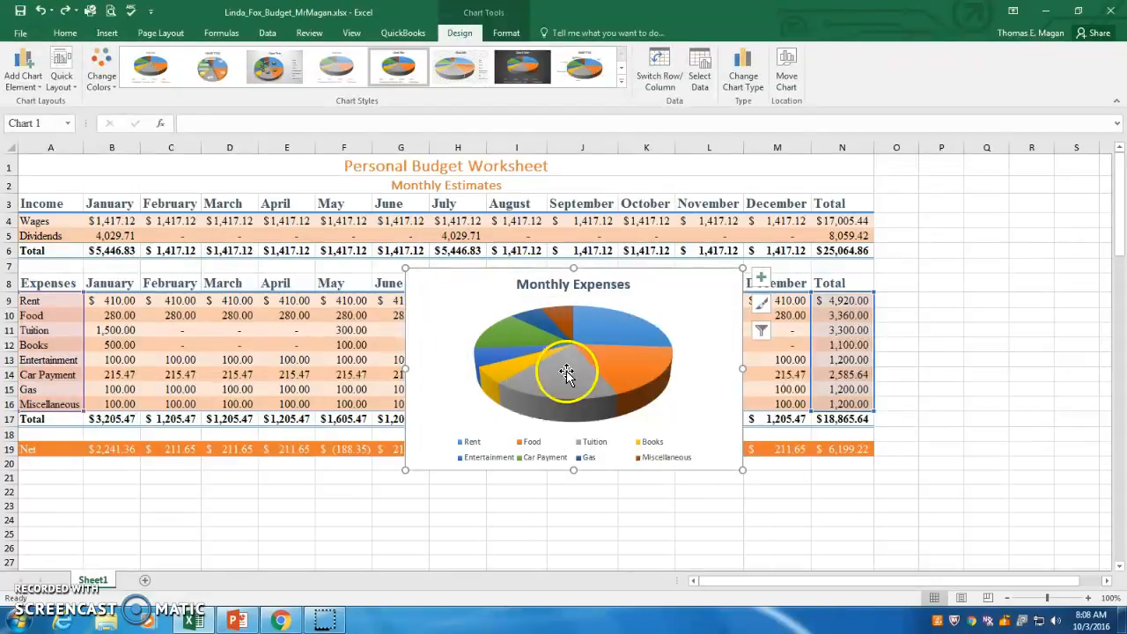
mouse_move(430, 284)
left_mouse_down()
mouse_move(456, 338)
mouse_move(665, 332)
mouse_move(466, 326)
mouse_move(432, 289)
mouse_move(420, 320)
mouse_move(425, 284)
mouse_move(432, 459)
mouse_move(421, 283)
left_mouse_up()
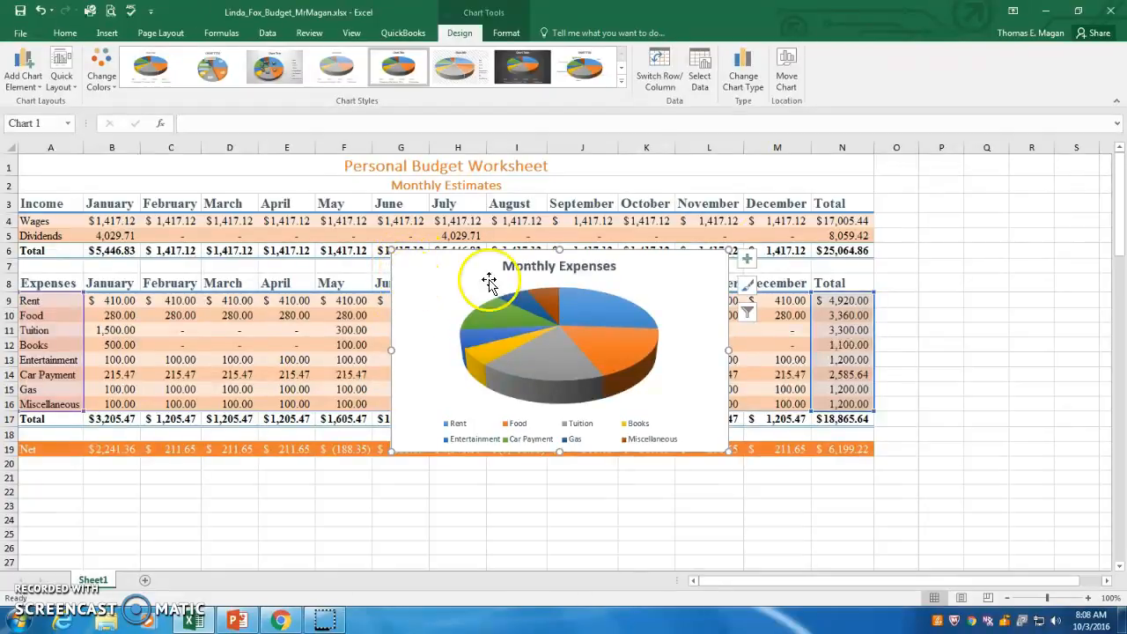
- Move the pie chart to a new chart sheet named Monthly Expense Chart
left_click(793, 78)
left_click(788, 85)
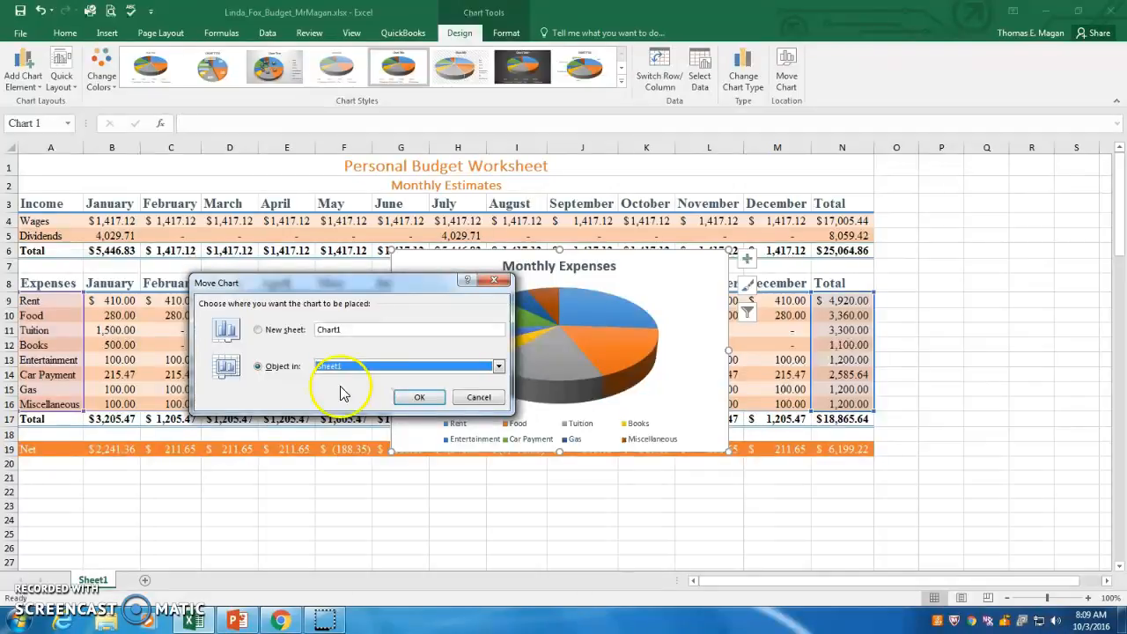
left_click(259, 330)
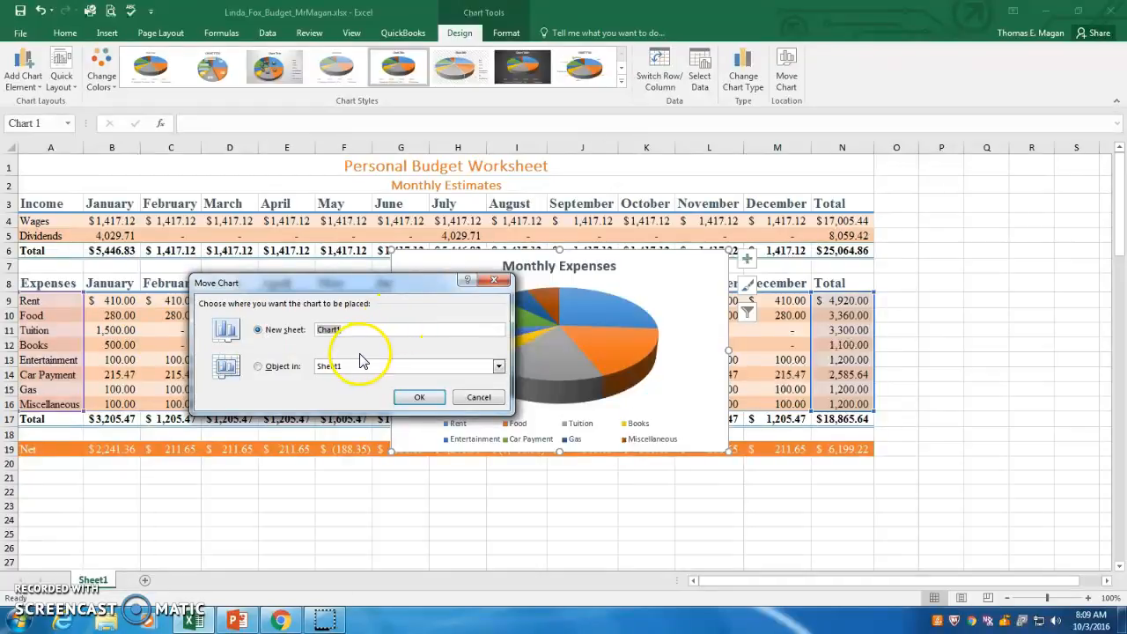
type("Monthly Expense")
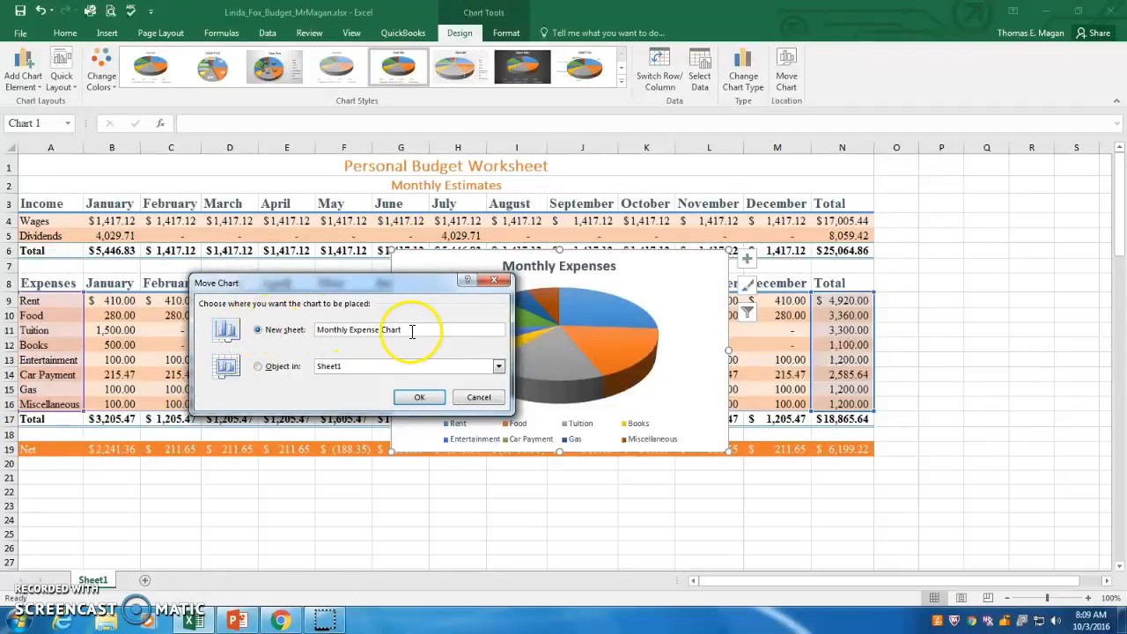
left_click(421, 398)
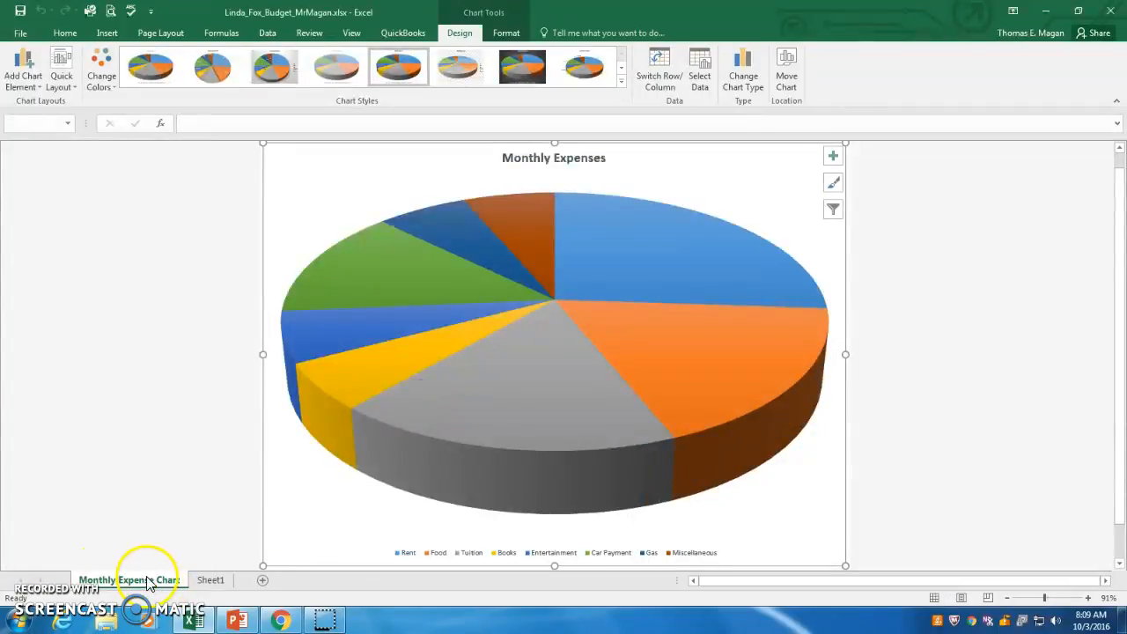
- Switch between Sheet1 and the Monthly Expense Chart sheet to review both
left_click(211, 582)
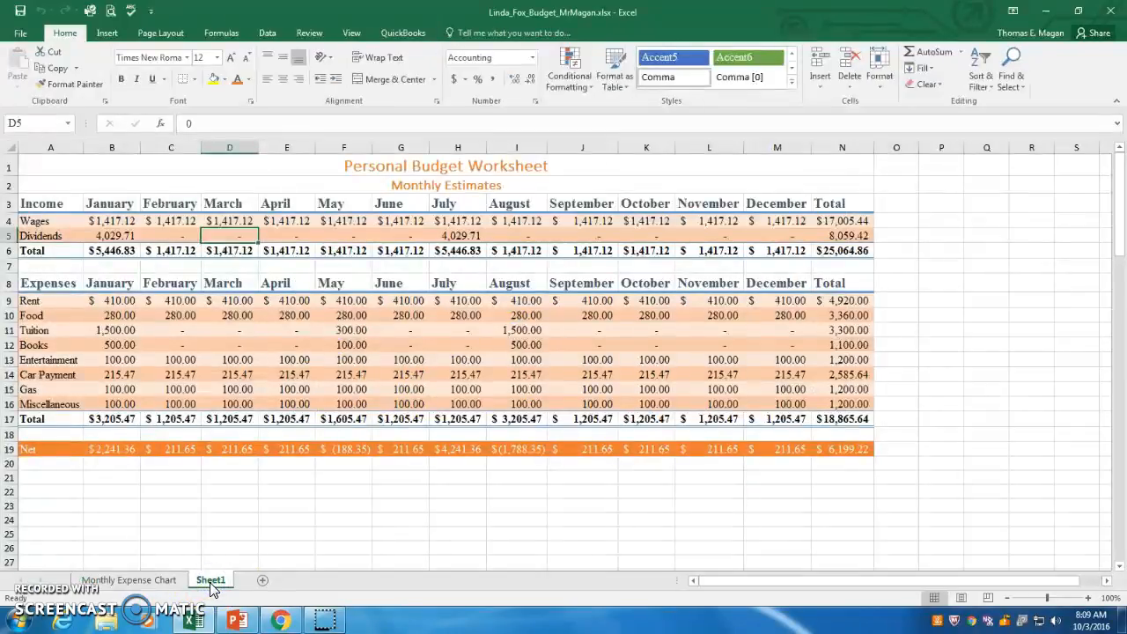
left_click(137, 583)
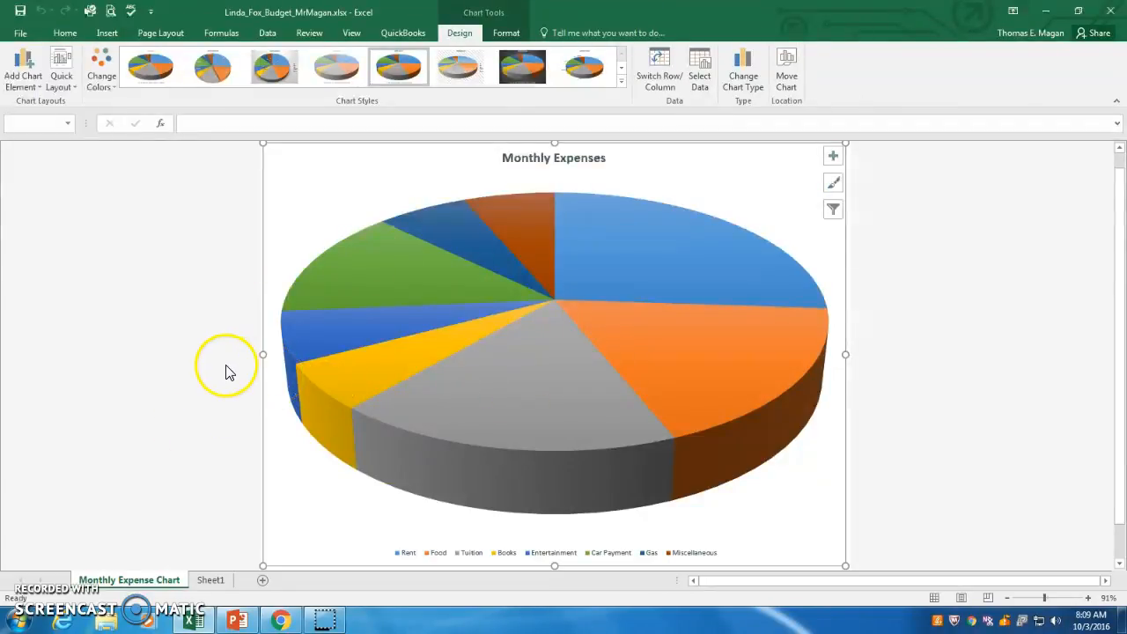
left_click(212, 581)
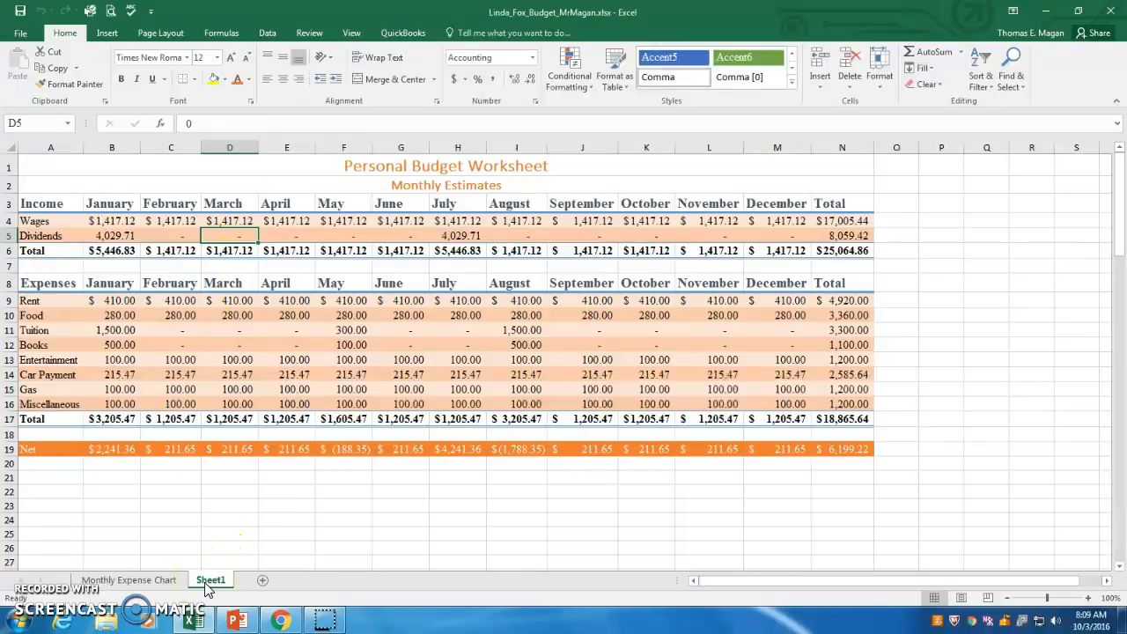
- Rename the Sheet1 worksheet as Monthly Finances
left_click(207, 583)
right_click(211, 583)
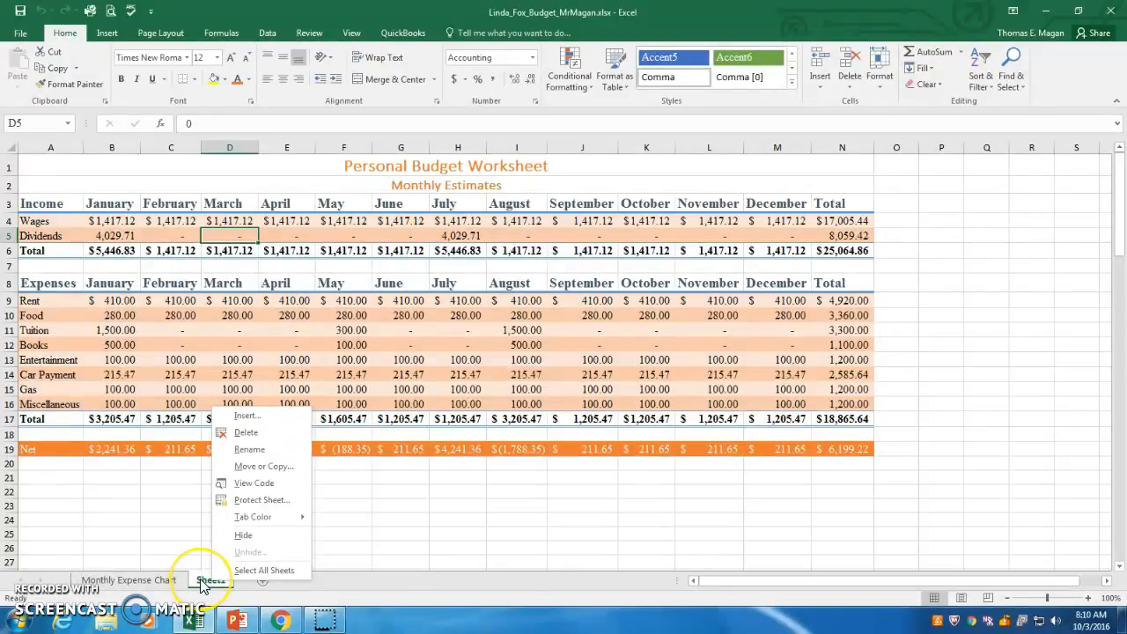
left_click(251, 450)
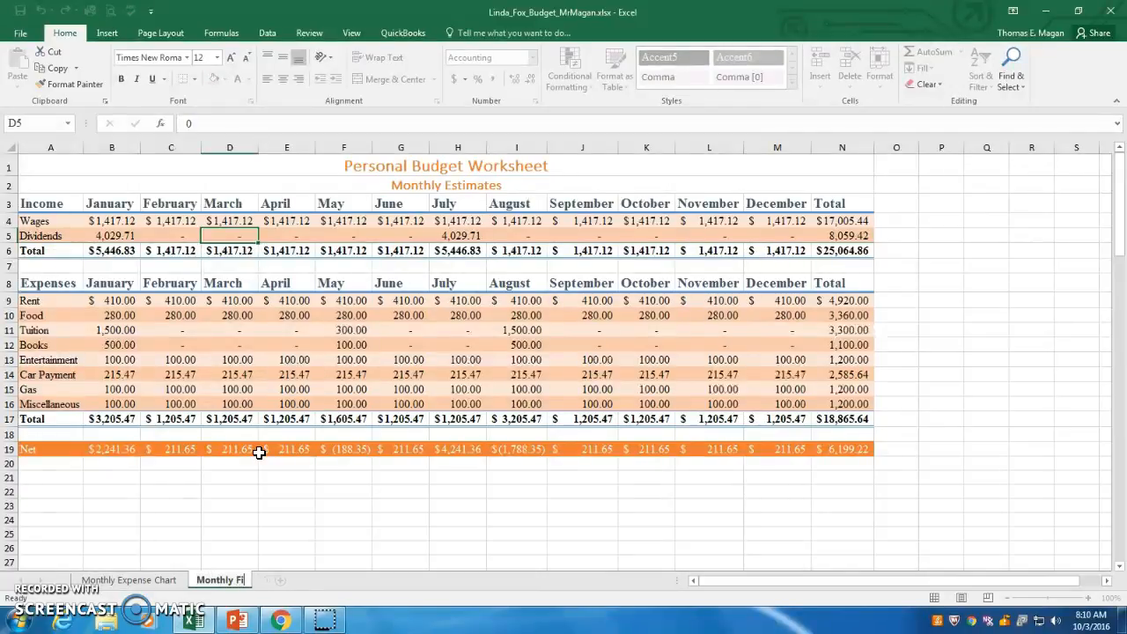
key("Return")
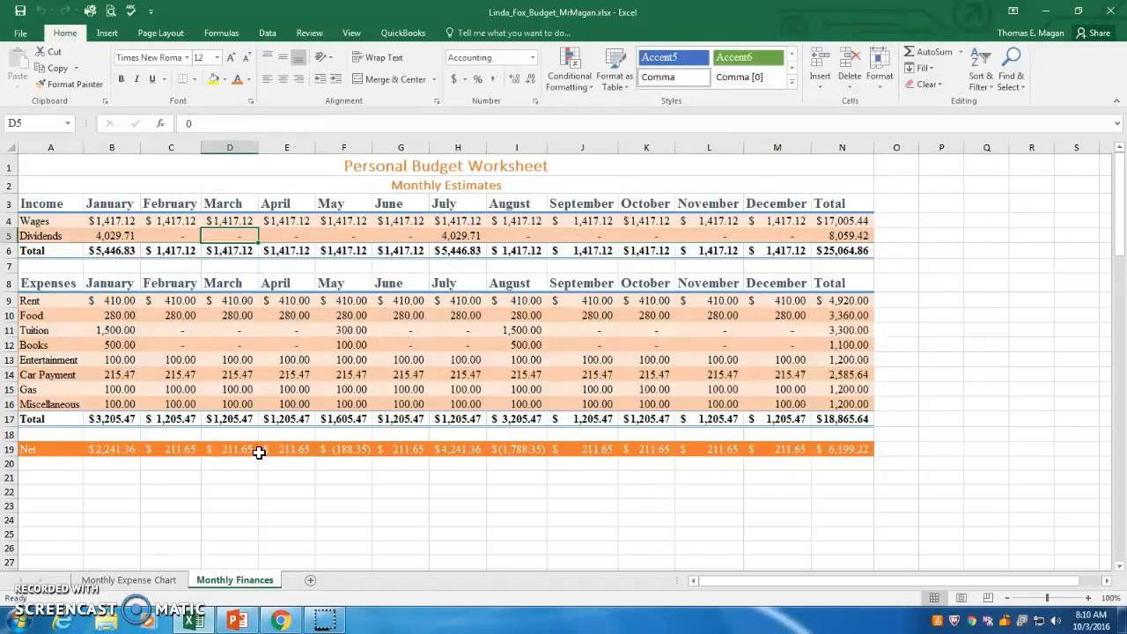
- Try a dark theme colour for the Monthly Finances sheet tab
right_click(238, 588)
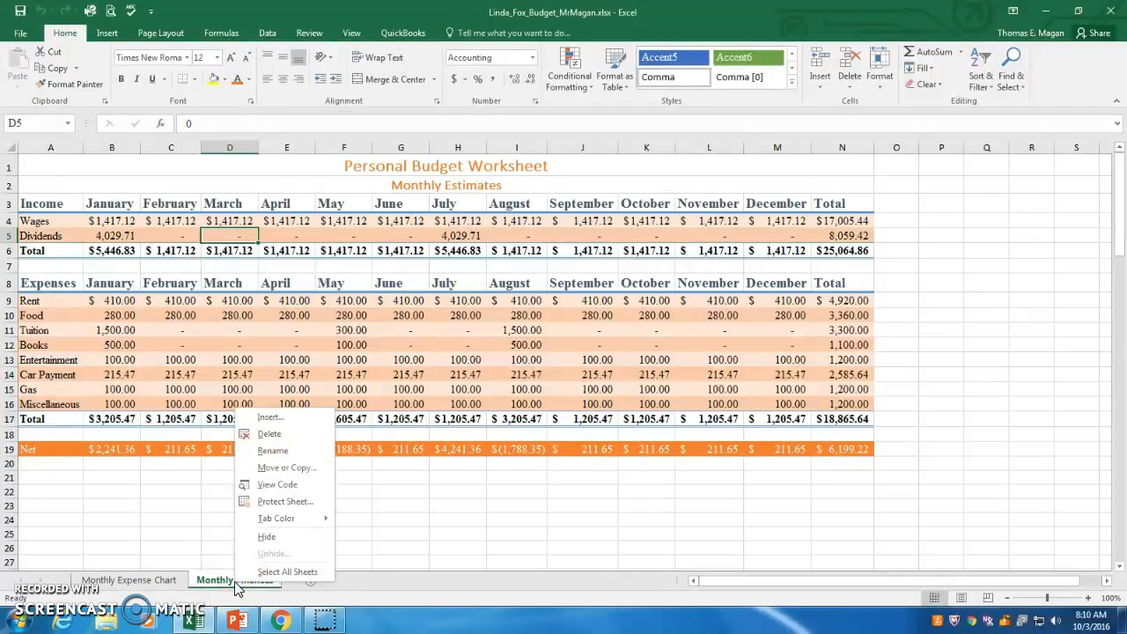
left_click(308, 521)
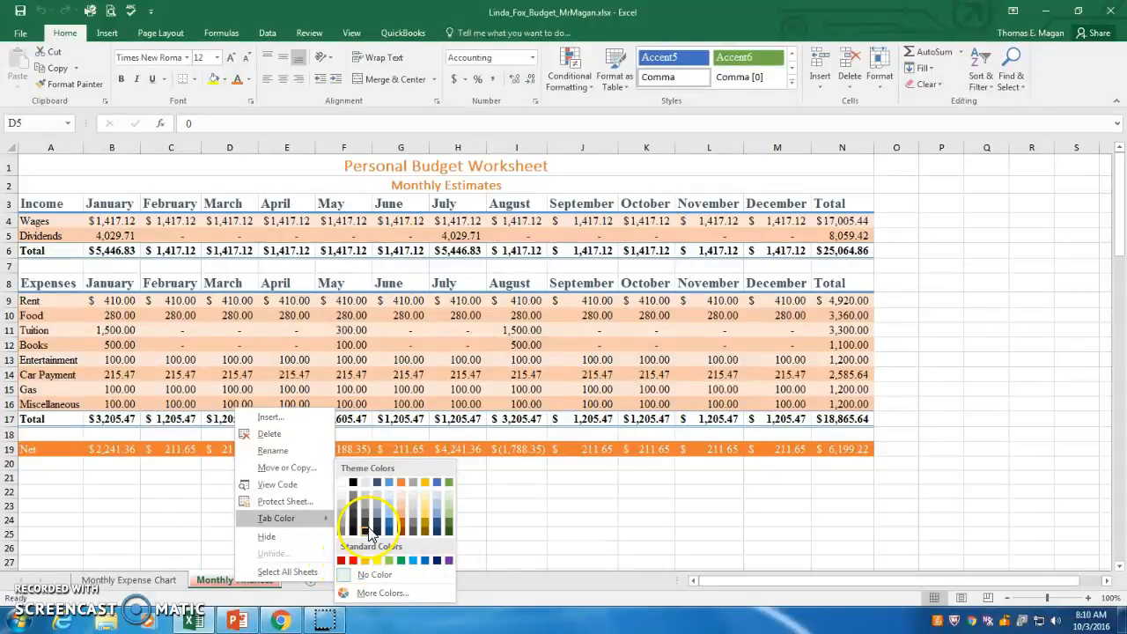
left_click(404, 527)
left_click(388, 531)
- Set the Monthly Finances sheet tab colour to standard orange
right_click(263, 584)
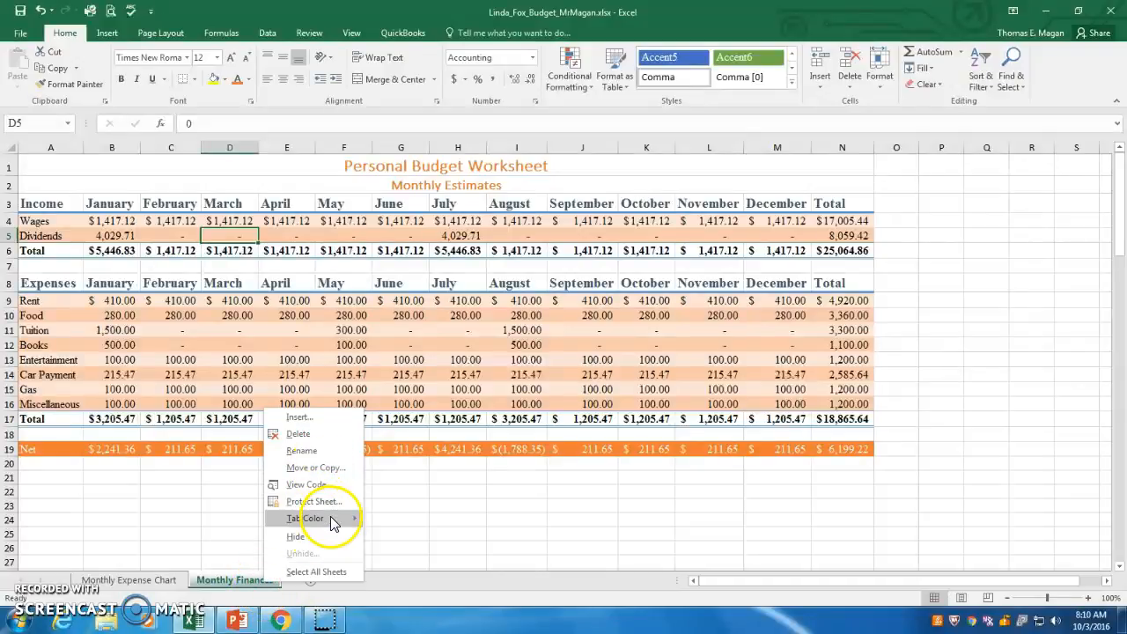
mouse_move(333, 524)
left_click(372, 561)
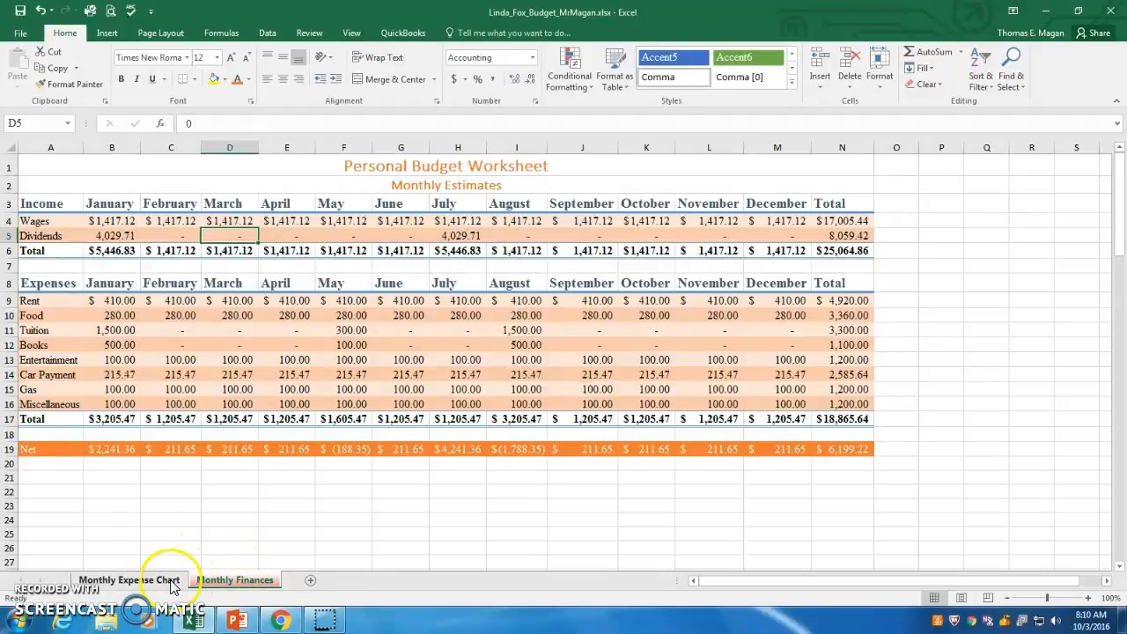
right_click(247, 588)
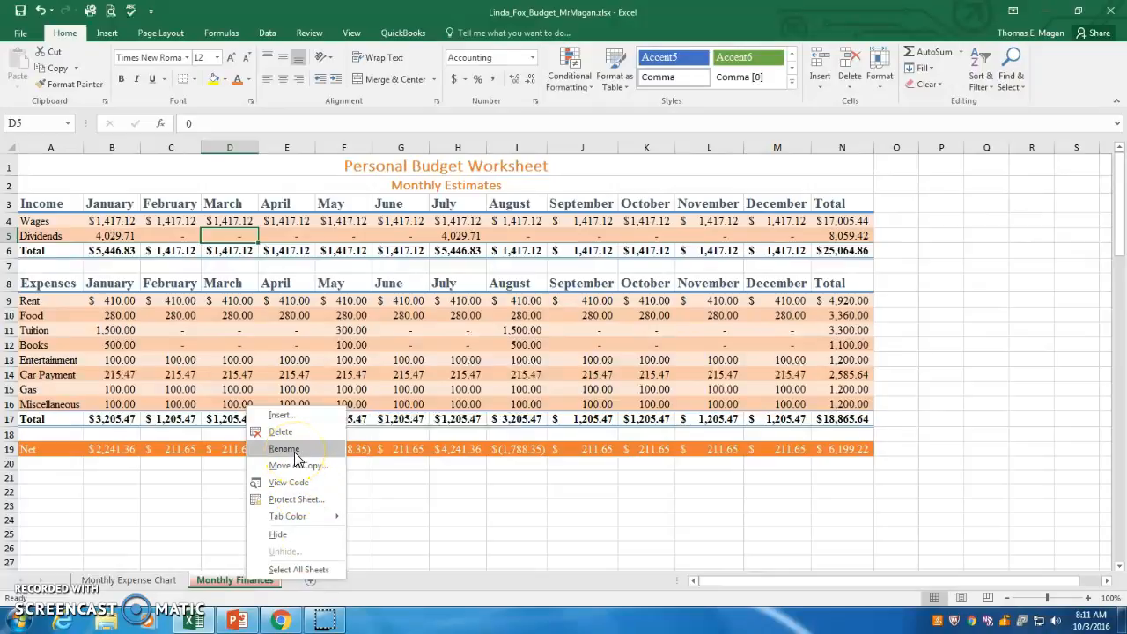
mouse_move(311, 513)
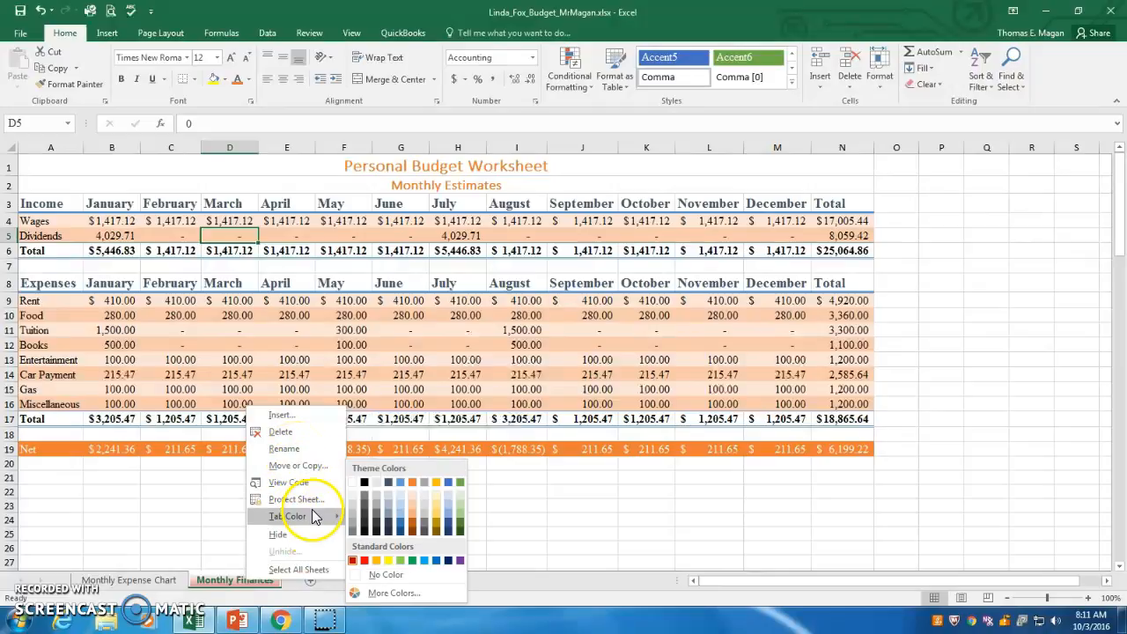
left_click(198, 516)
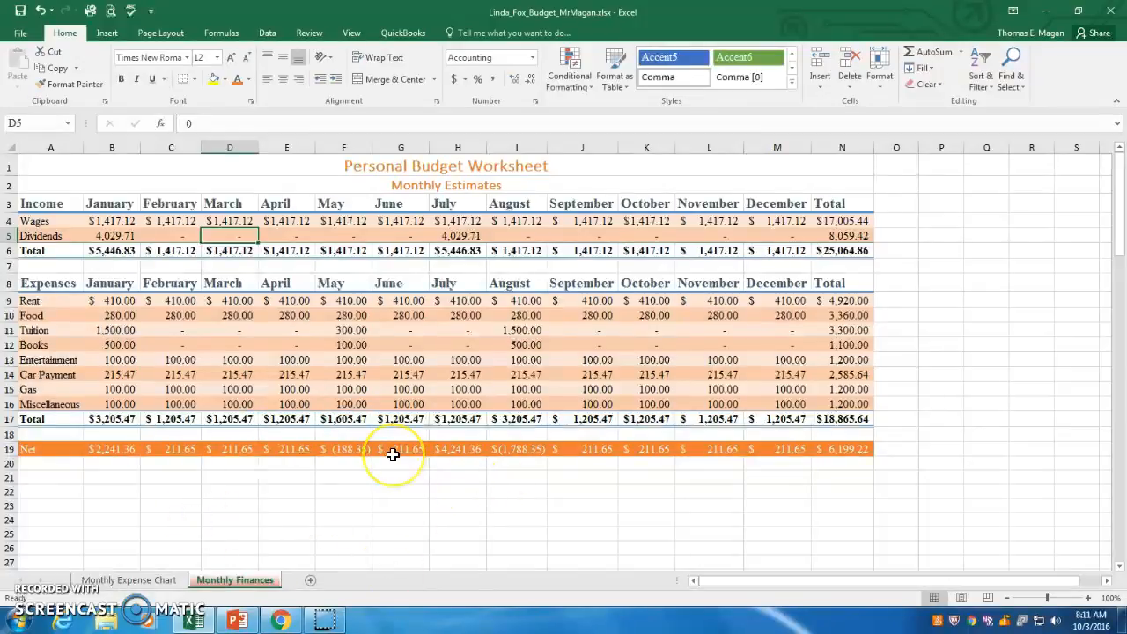
- Save the workbook
left_click(20, 13)
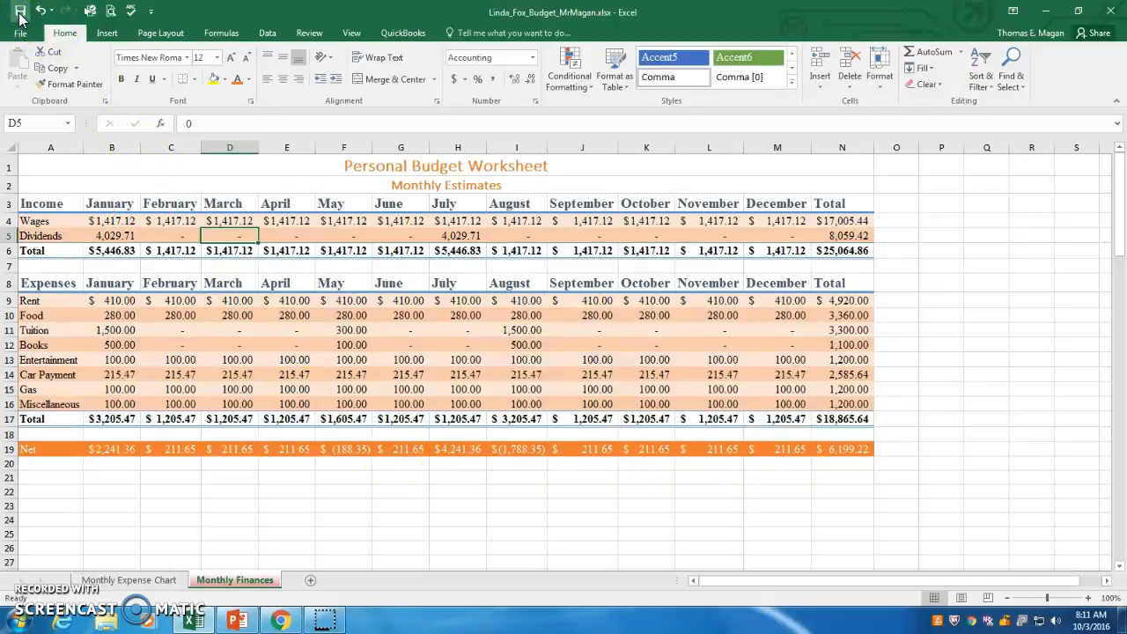
left_click(51, 27)
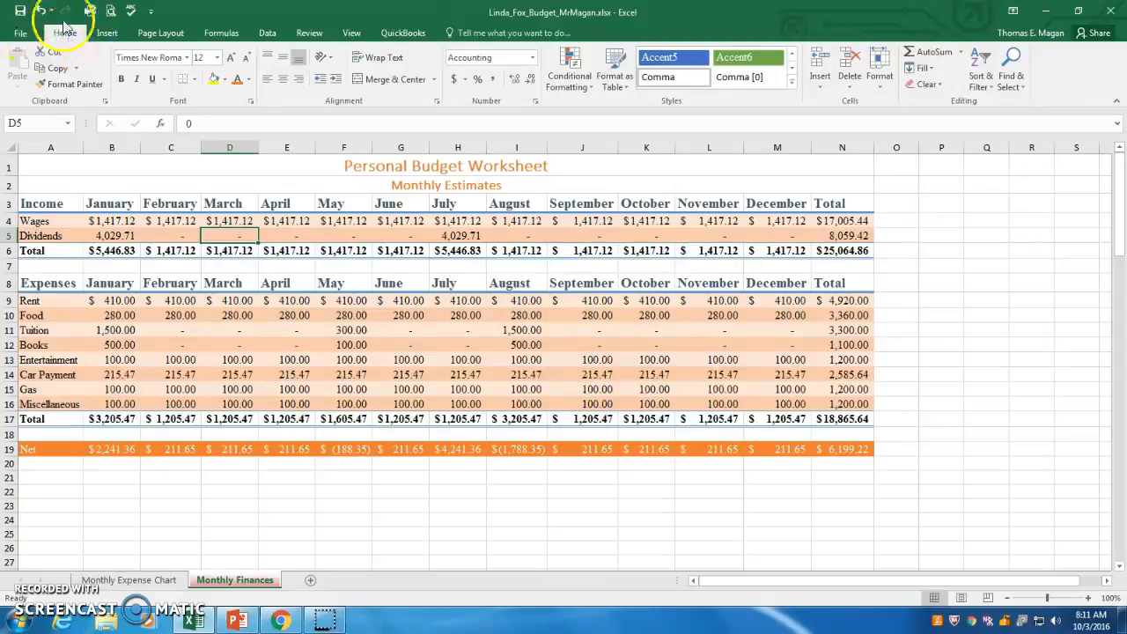
- Switch to Chrome and open the SAM Student View
left_click(280, 621)
left_click(198, 10)
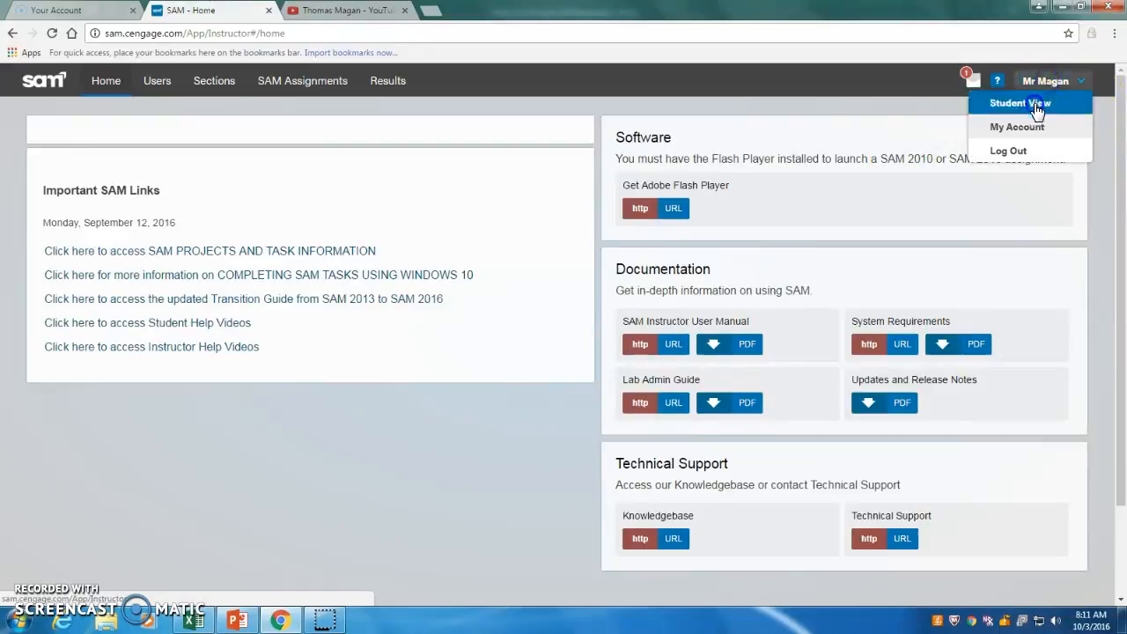
left_click(1026, 104)
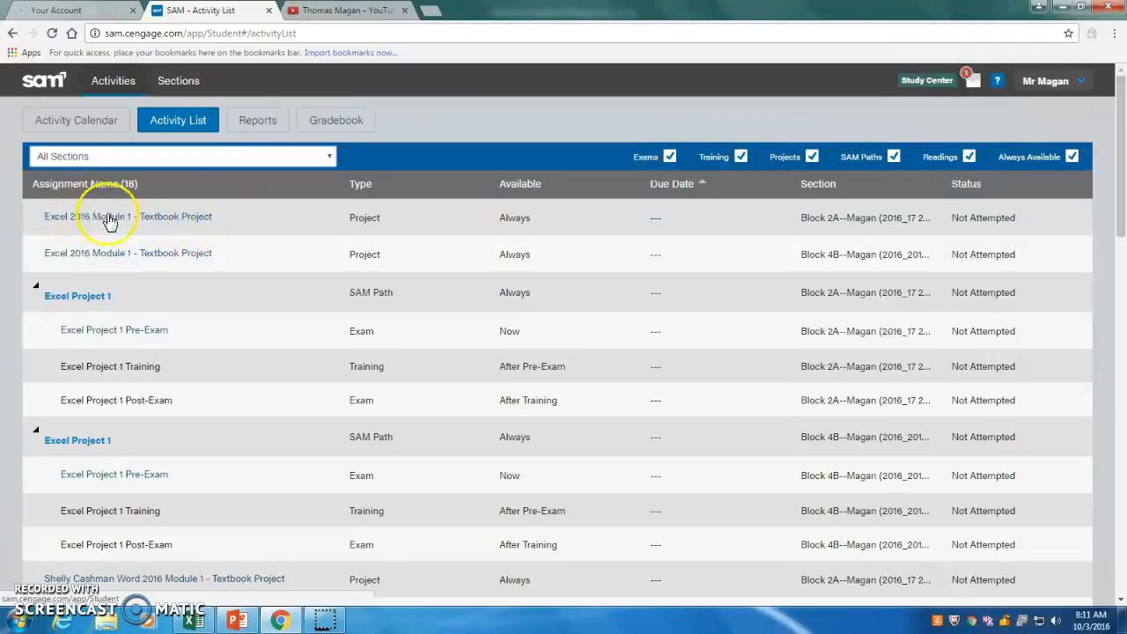
- Open and start the Excel 2016 Module 1 - Textbook Project assignment
left_click(185, 220)
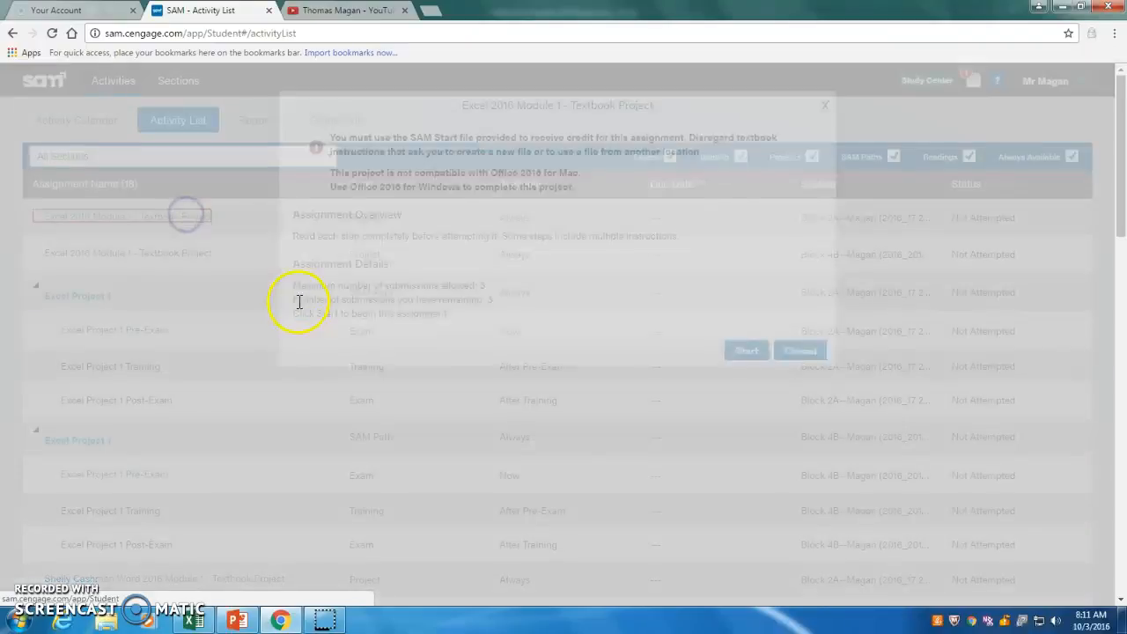
left_click(747, 351)
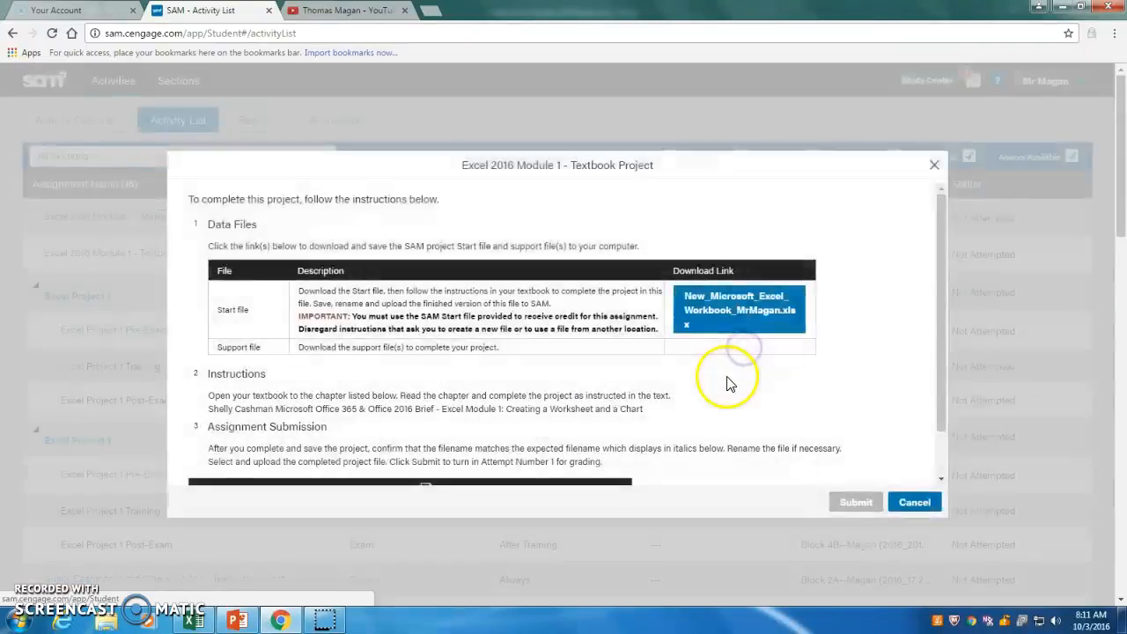
scroll(873, 294, "down", 5)
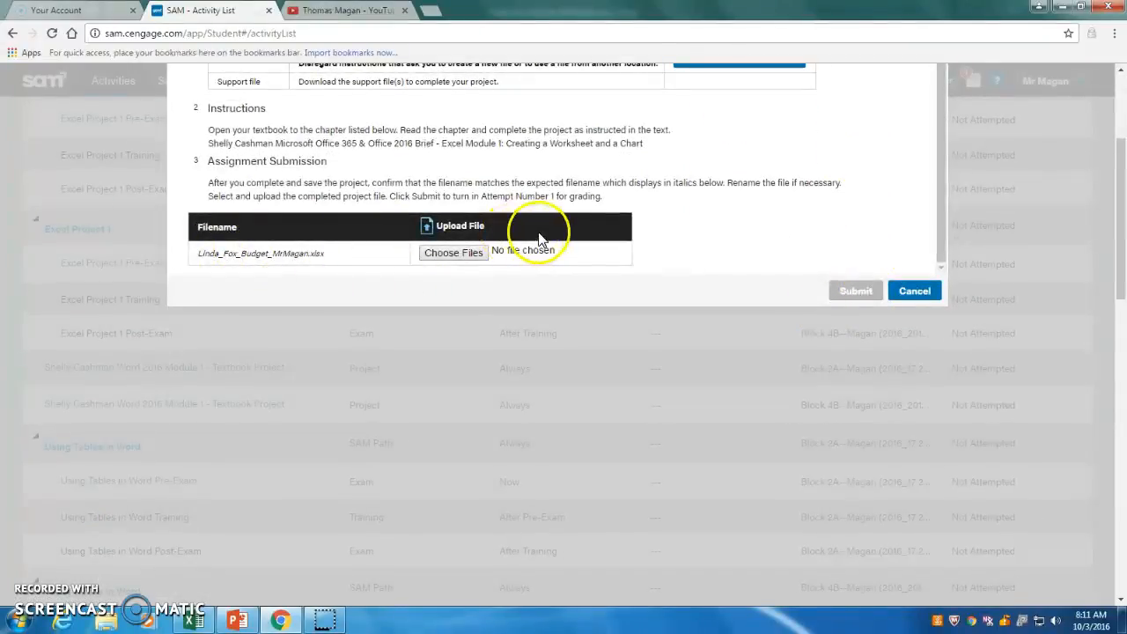
left_click(458, 254)
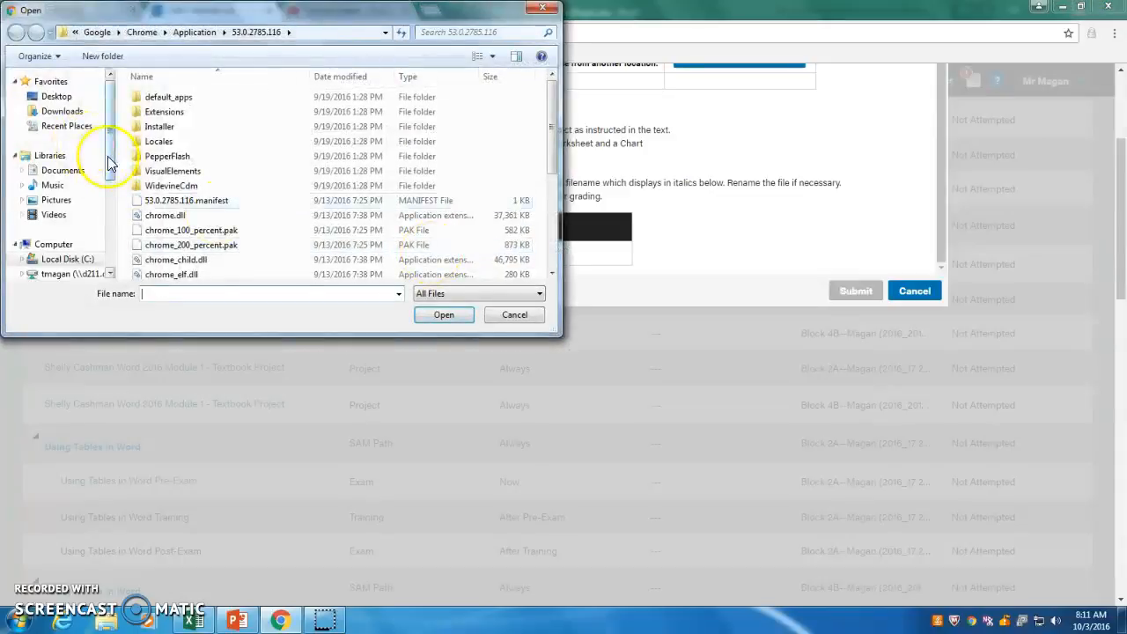
left_click_drag(109, 164, 108, 185)
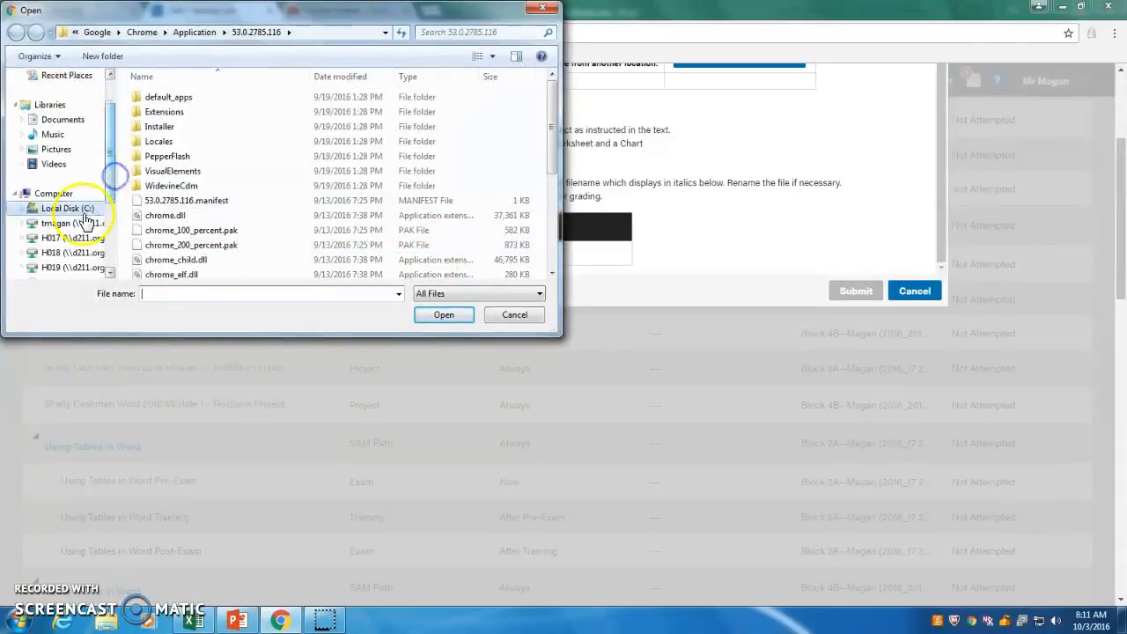
left_click(85, 226)
double_click(148, 141)
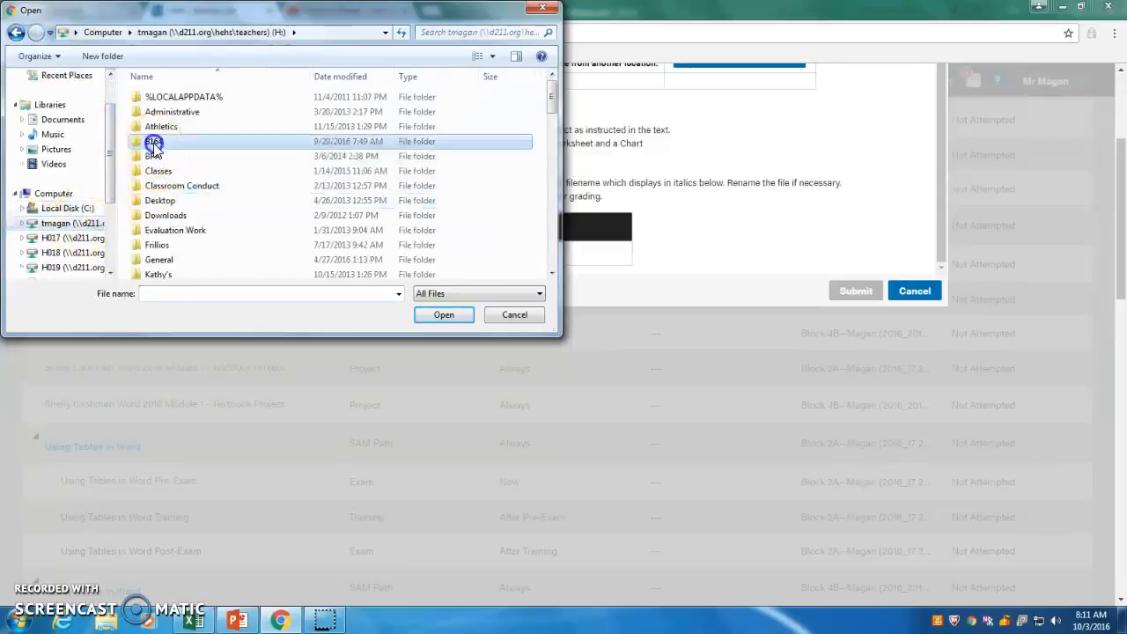
left_click(170, 100)
double_click(170, 99)
left_click(170, 97)
double_click(170, 97)
left_click(170, 97)
double_click(170, 97)
left_click(171, 97)
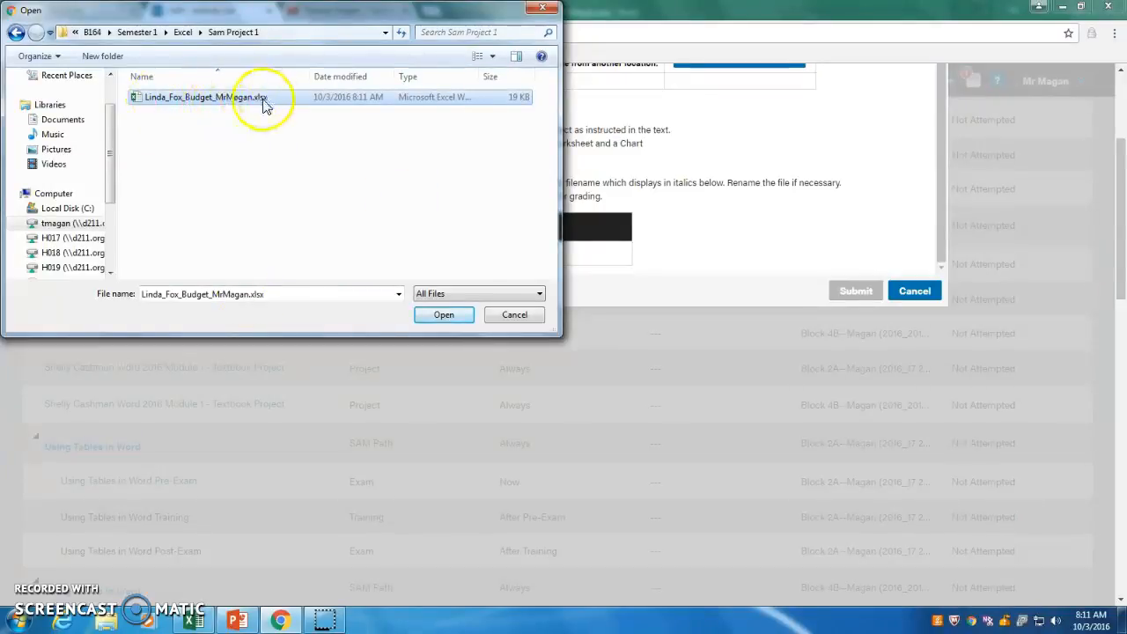
left_click(443, 315)
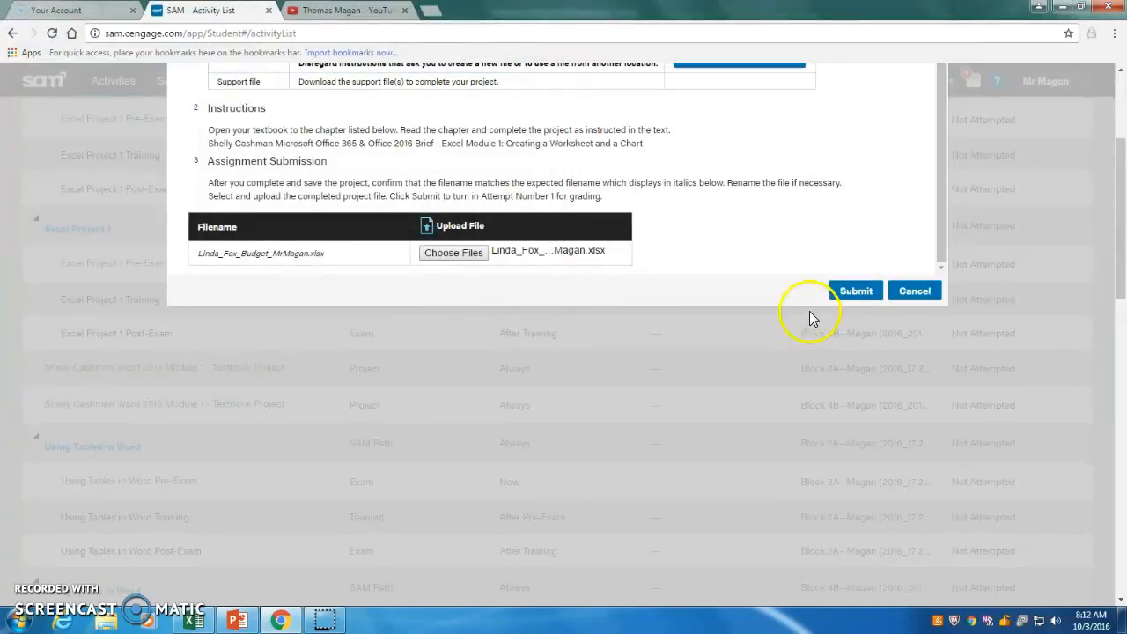